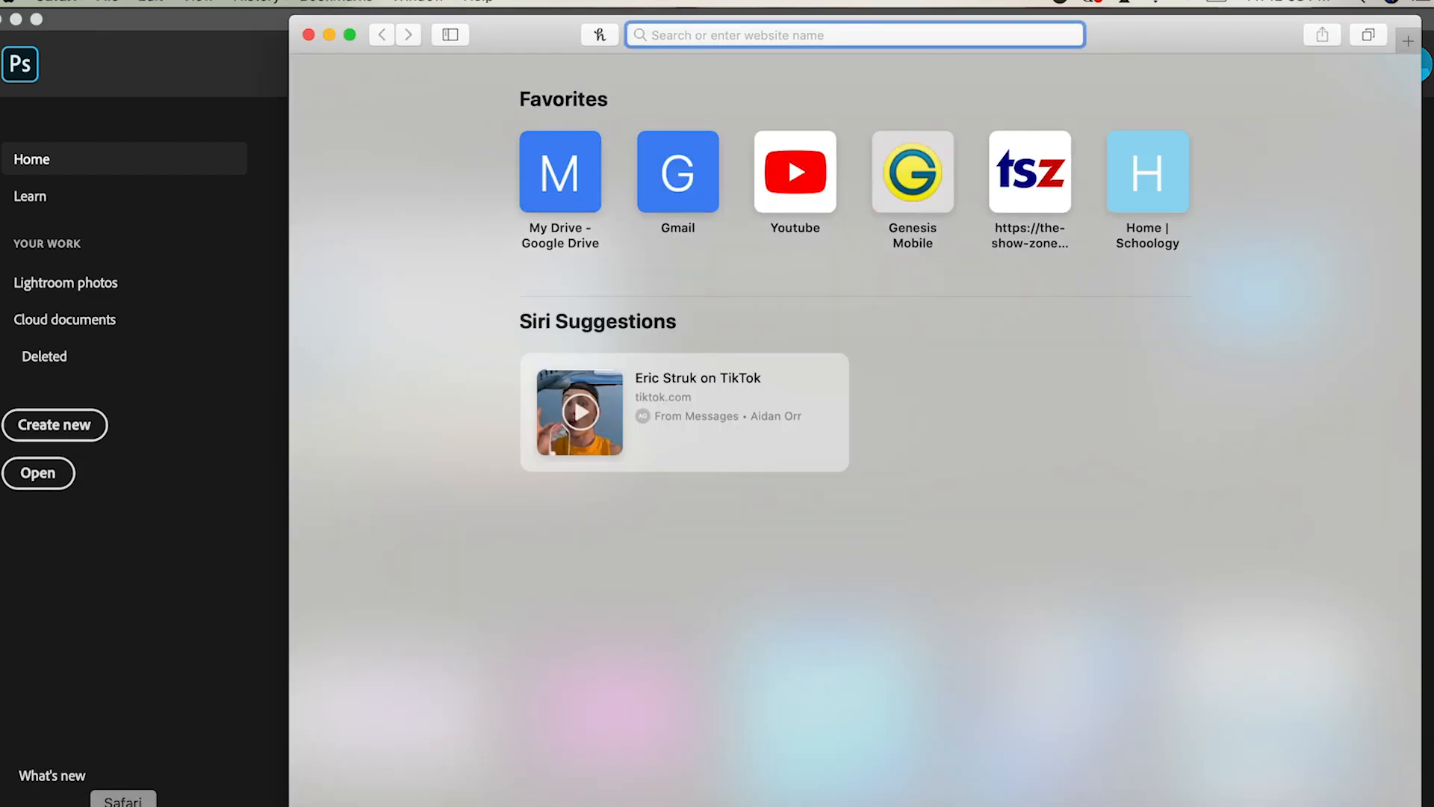
# - Search Google Images for "bryce harper"
pyautogui.write('bryce harper')
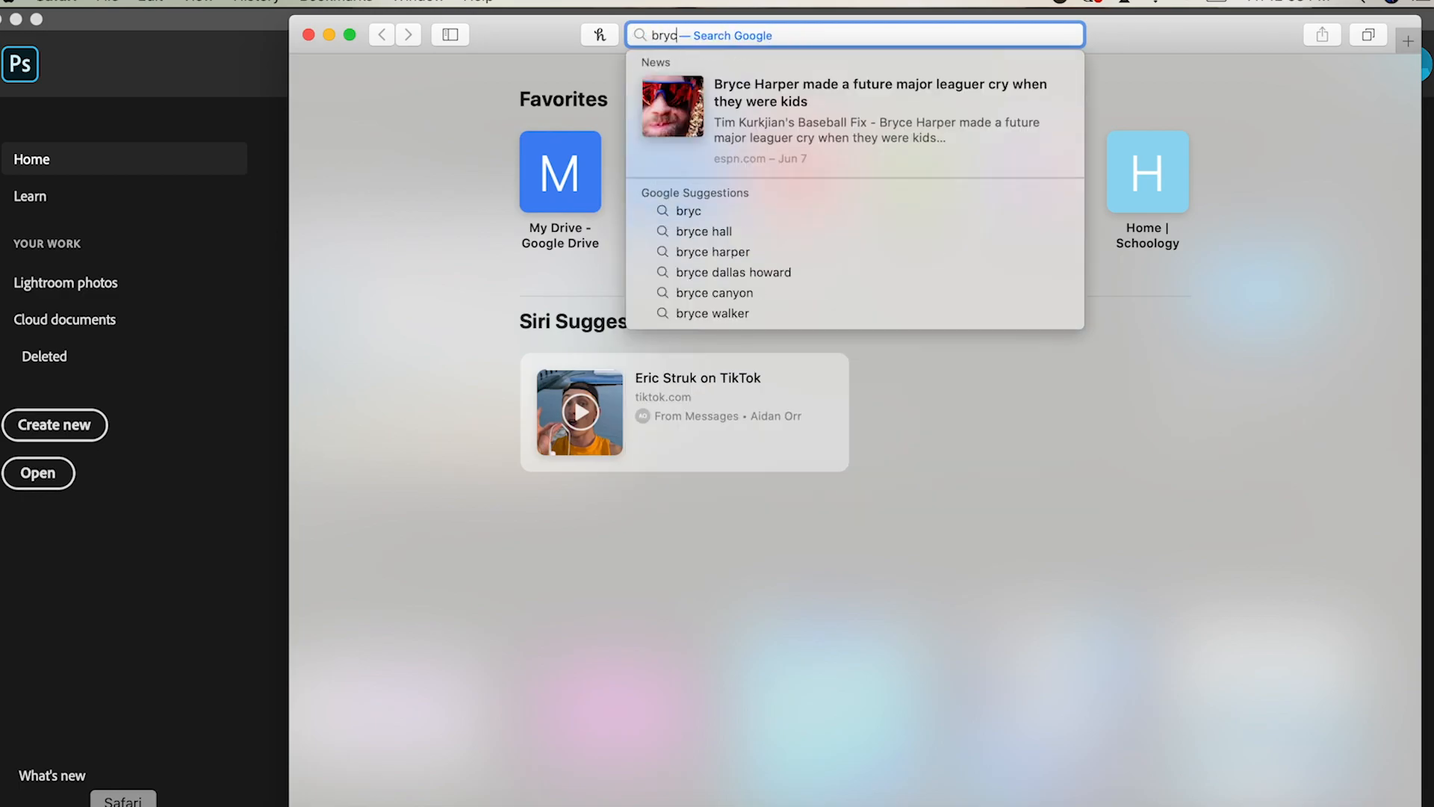
pyautogui.press('Return')
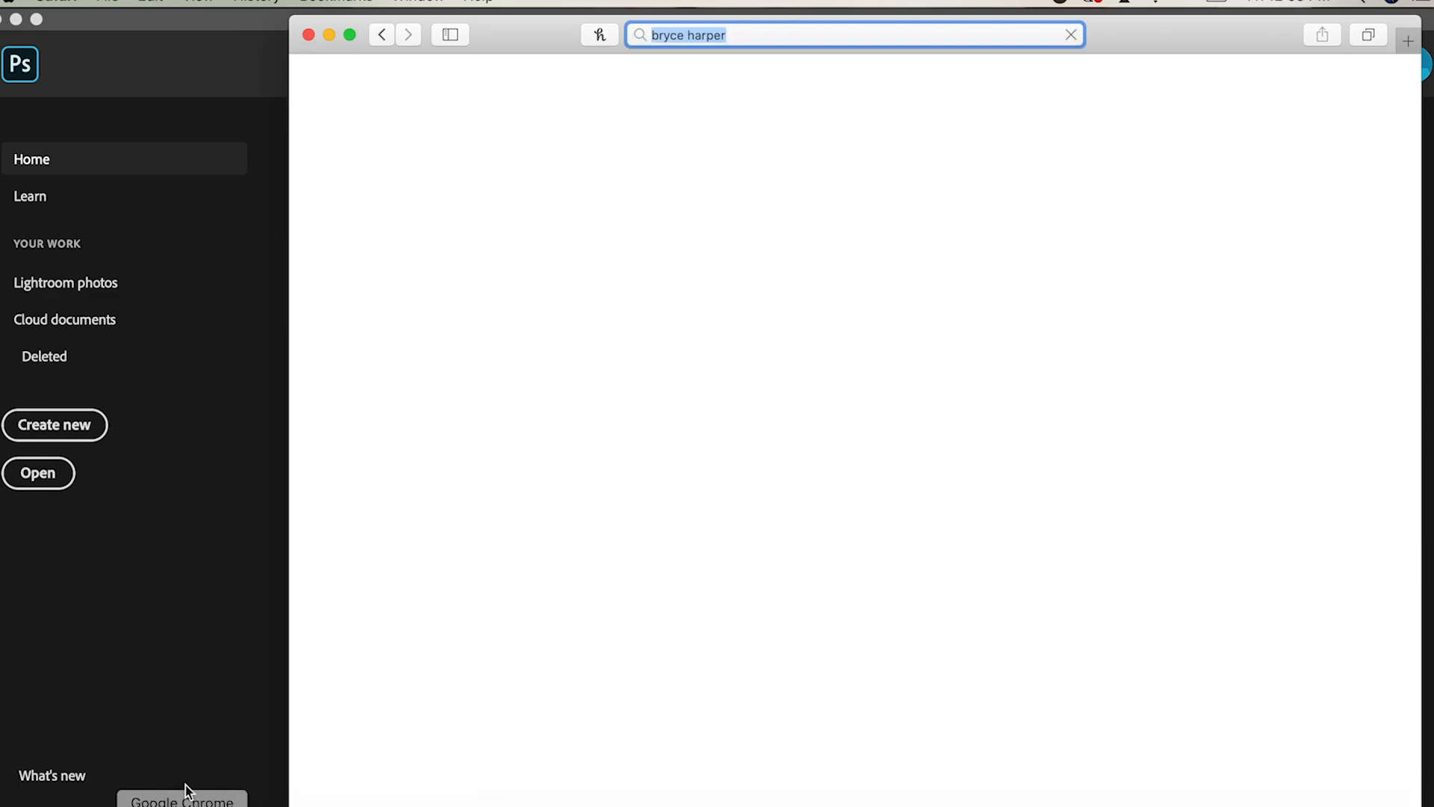
pyautogui.click(639, 155)
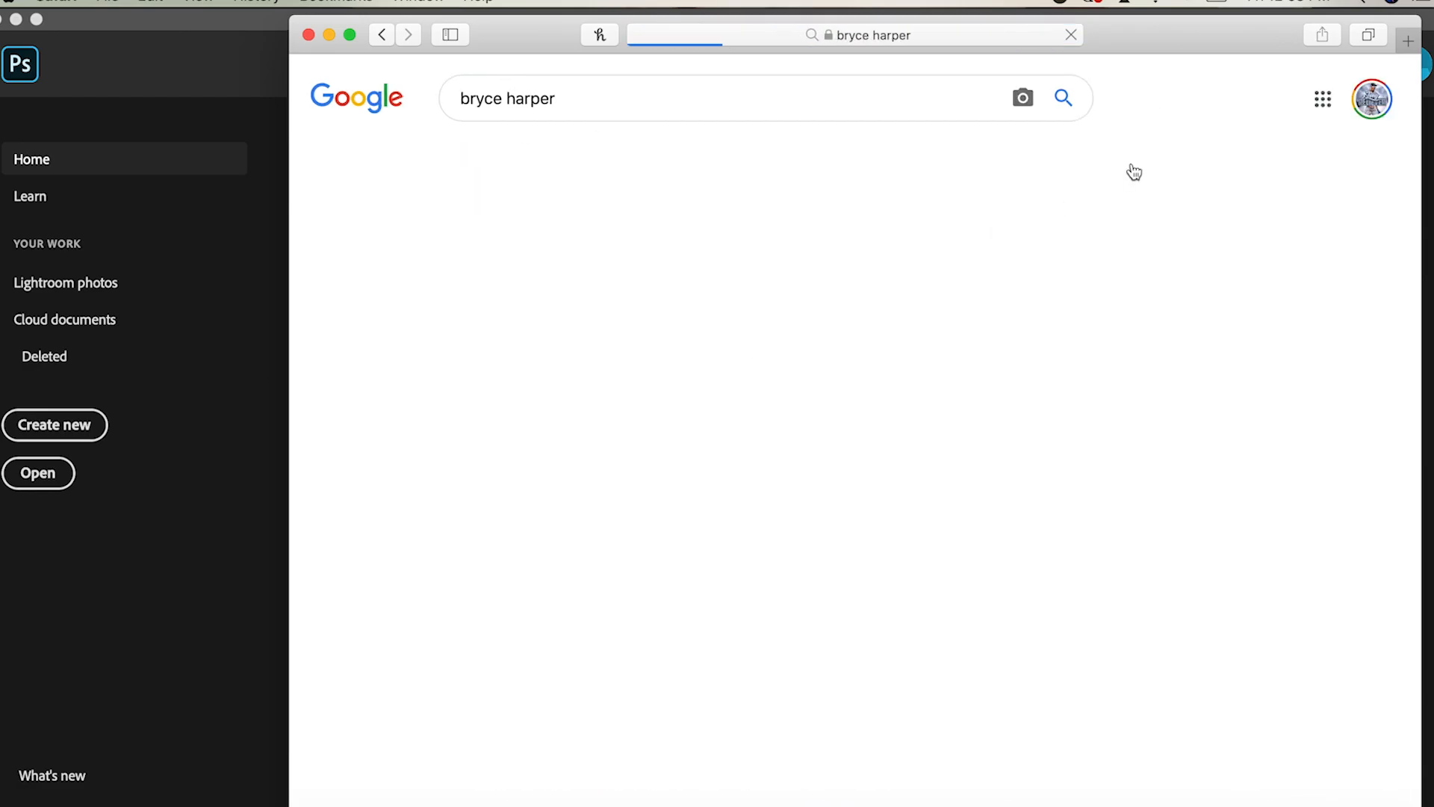
pyautogui.scroll(-1, 822, 395)
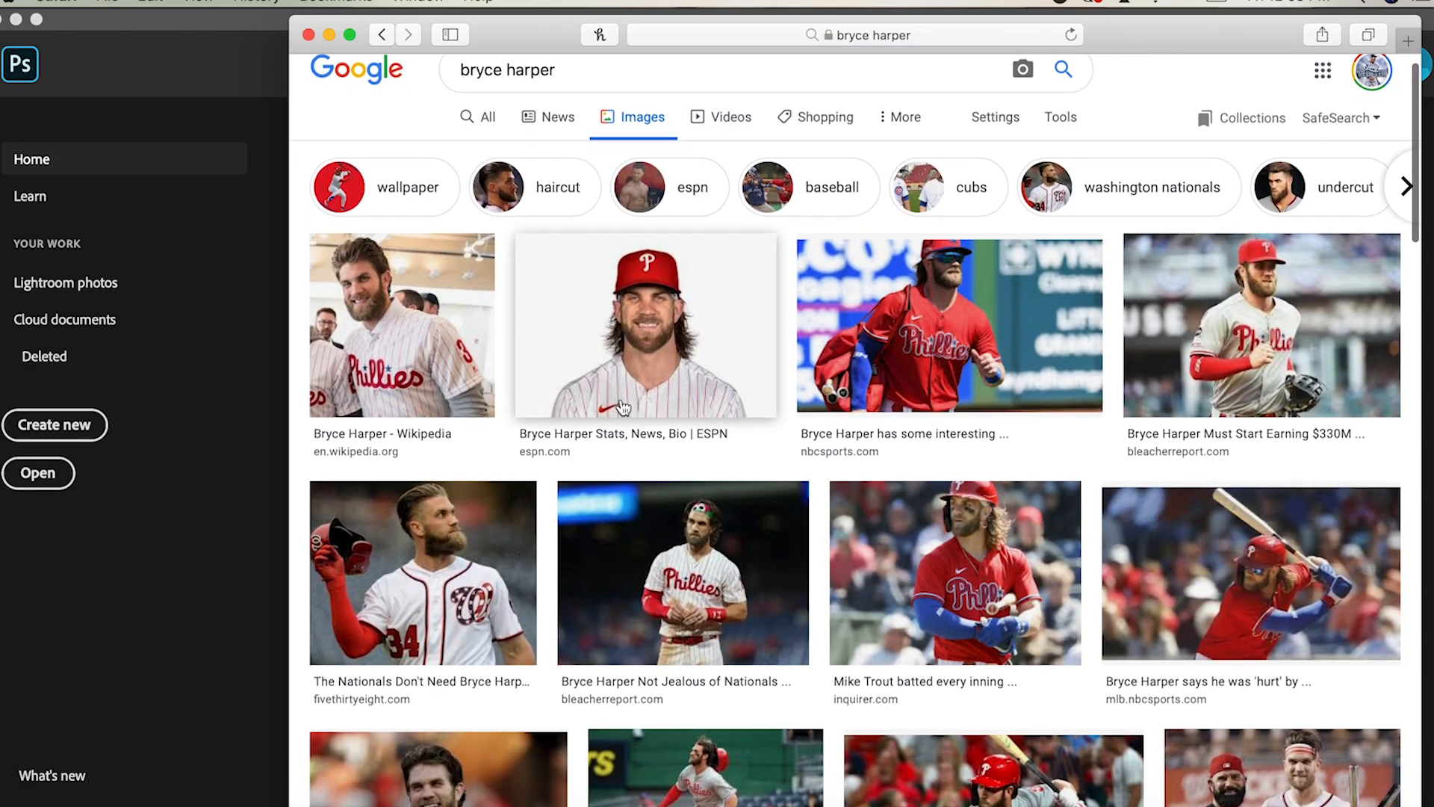
# - Open the Bleacher Report article behind the 3072 × 2048 photo of the player in the grey Phillies jersey
pyautogui.click(1210, 351)
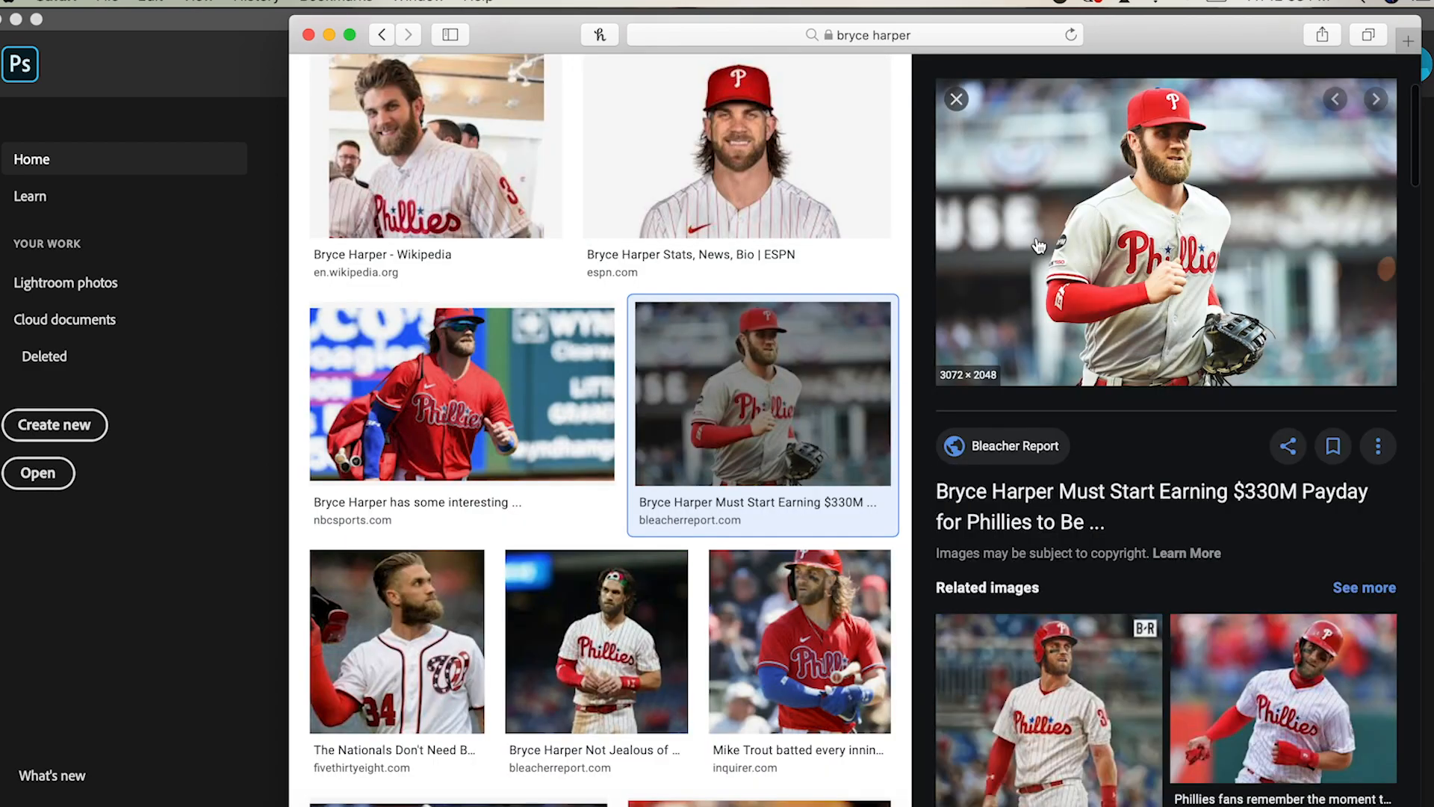
pyautogui.rightClick(1165, 153)
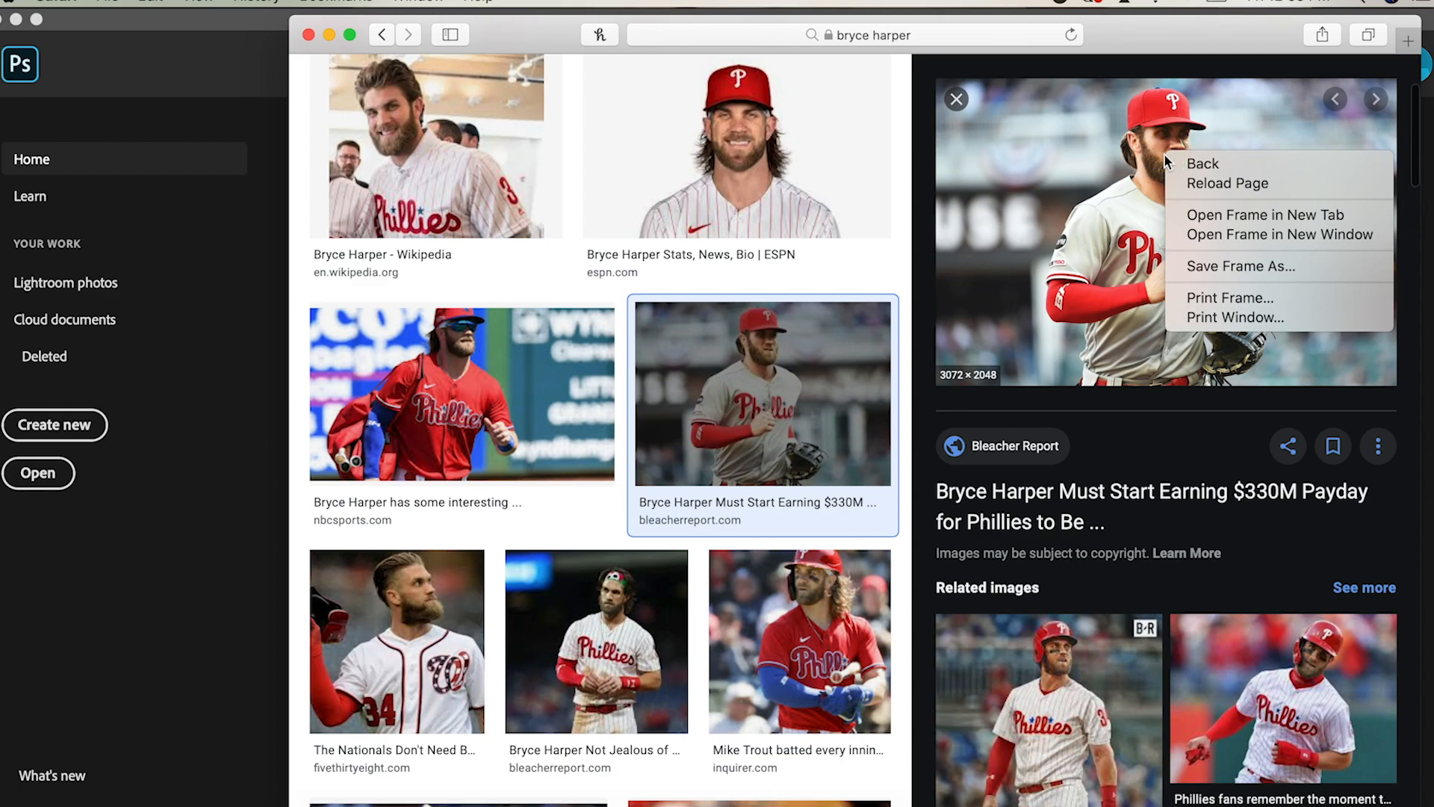
pyautogui.click(1126, 245)
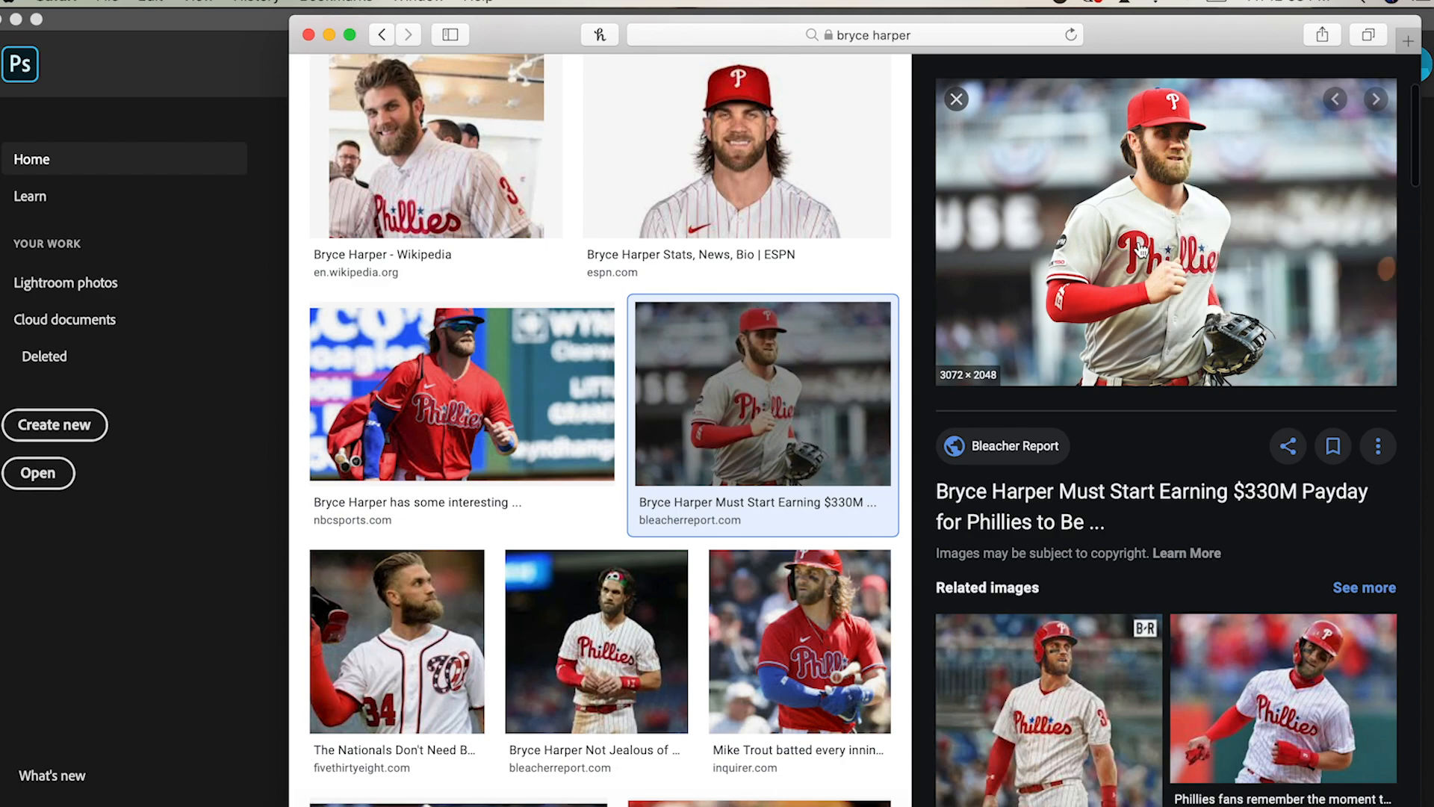
pyautogui.click(1140, 246)
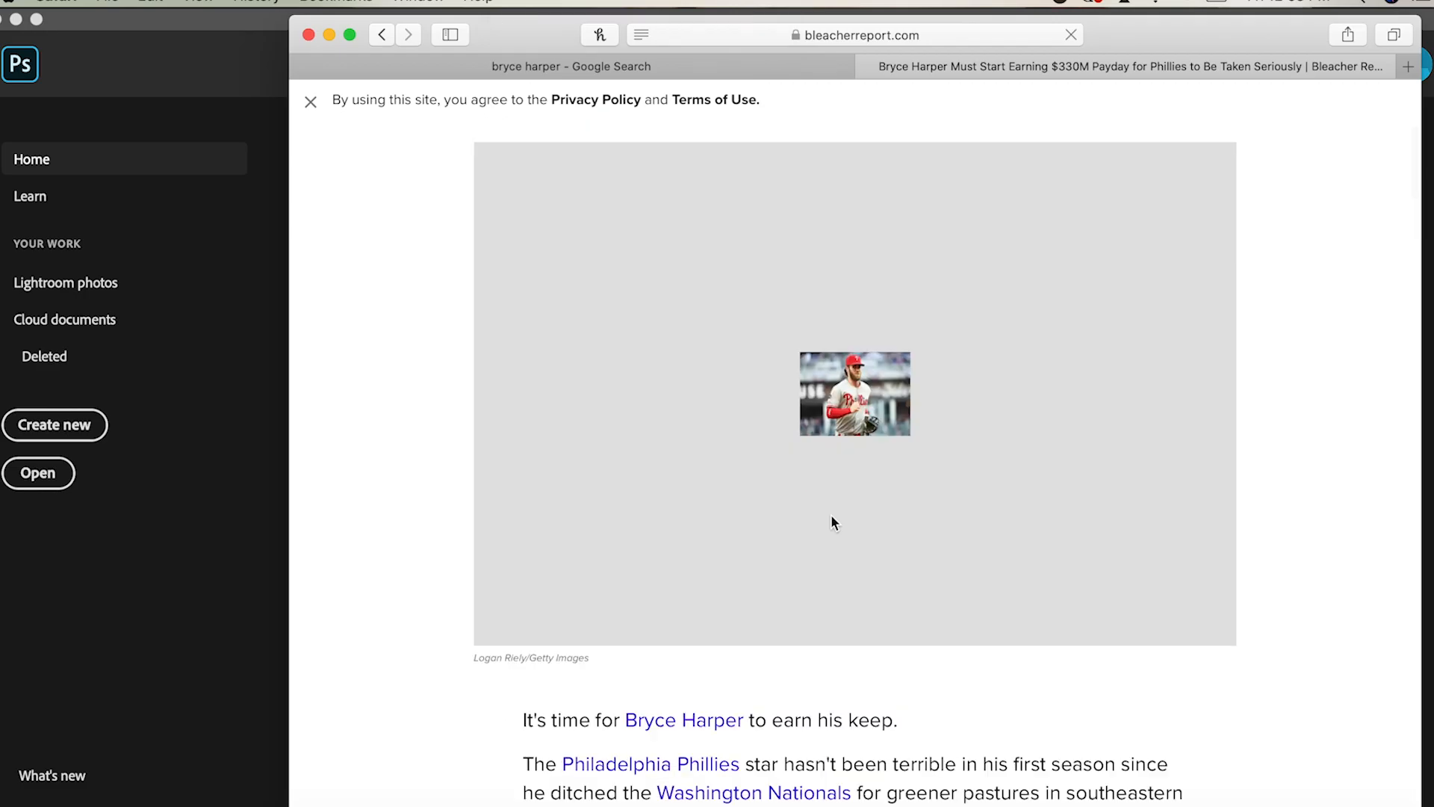
pyautogui.scroll(-3, 831, 514)
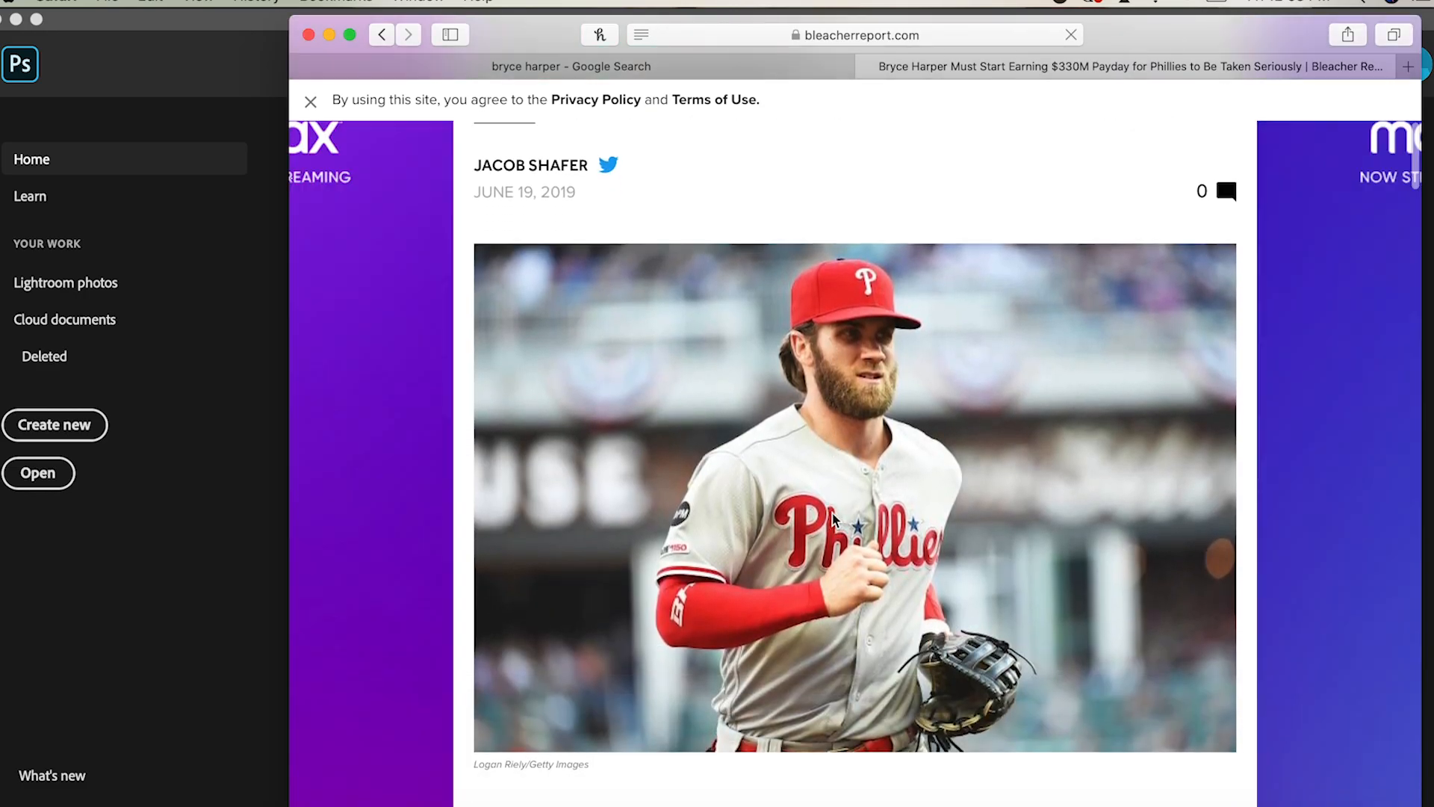
# - Save the article's player photo as "harper" in the PNGS folder
pyautogui.rightClick(862, 478)
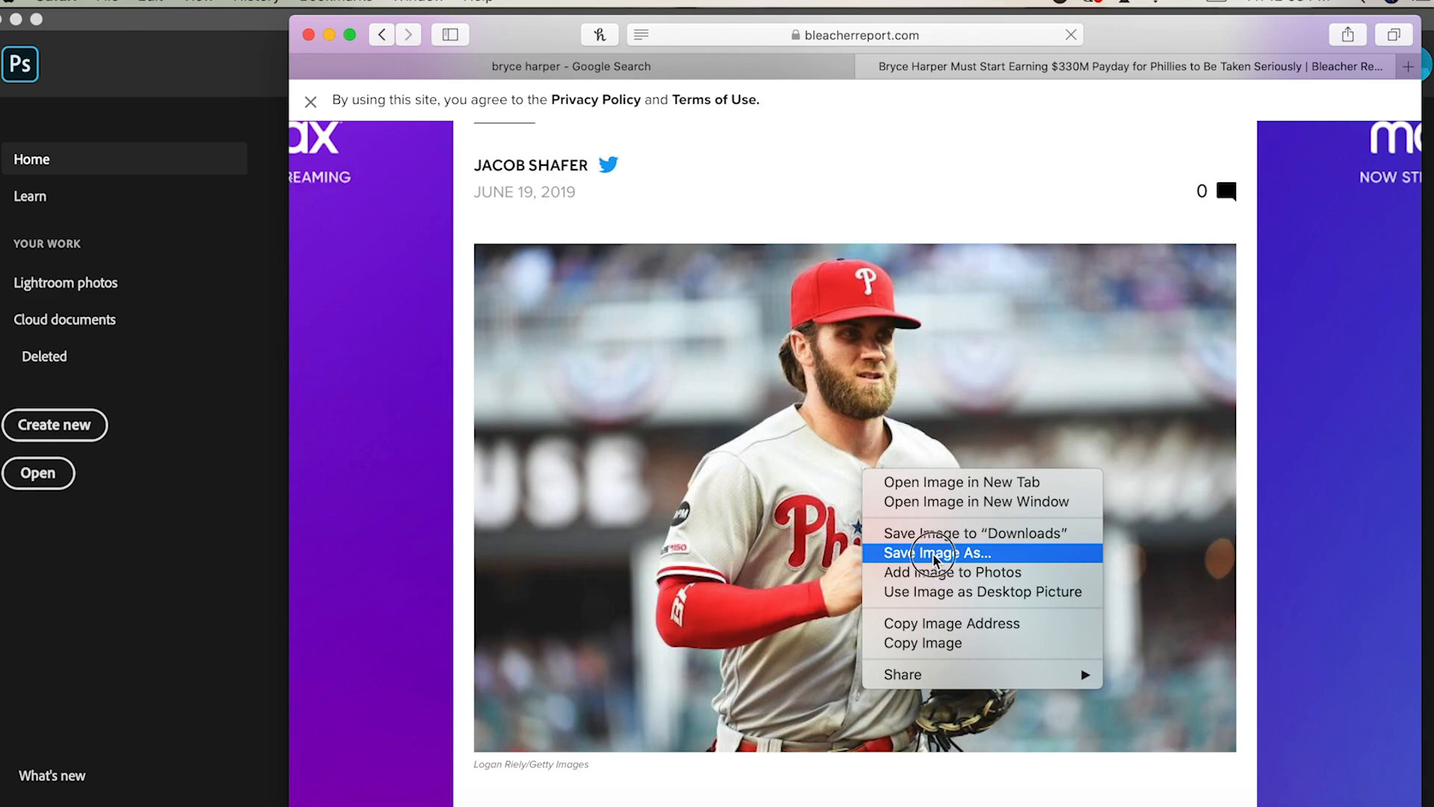
pyautogui.click(935, 552)
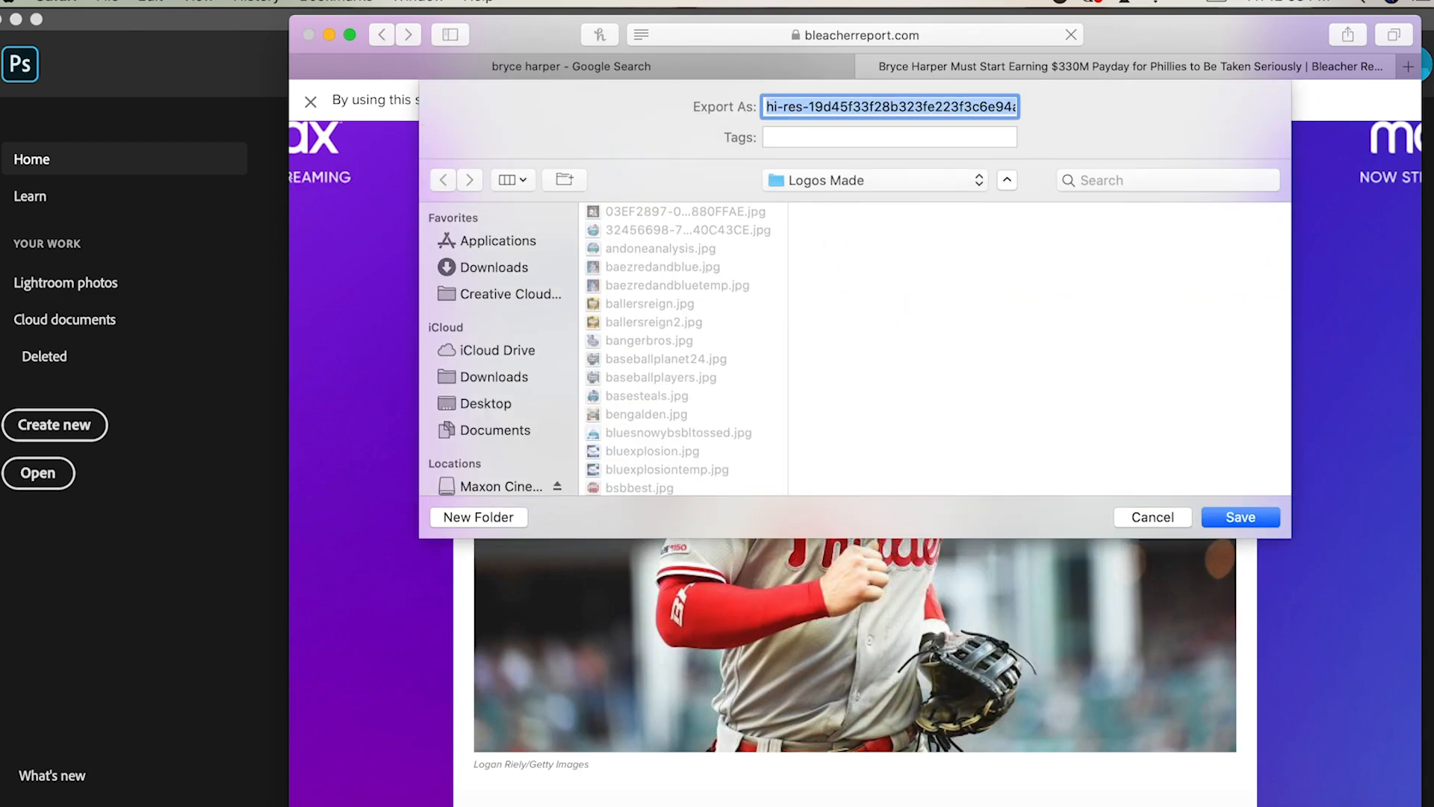
pyautogui.write('harper')
pyautogui.click(858, 181)
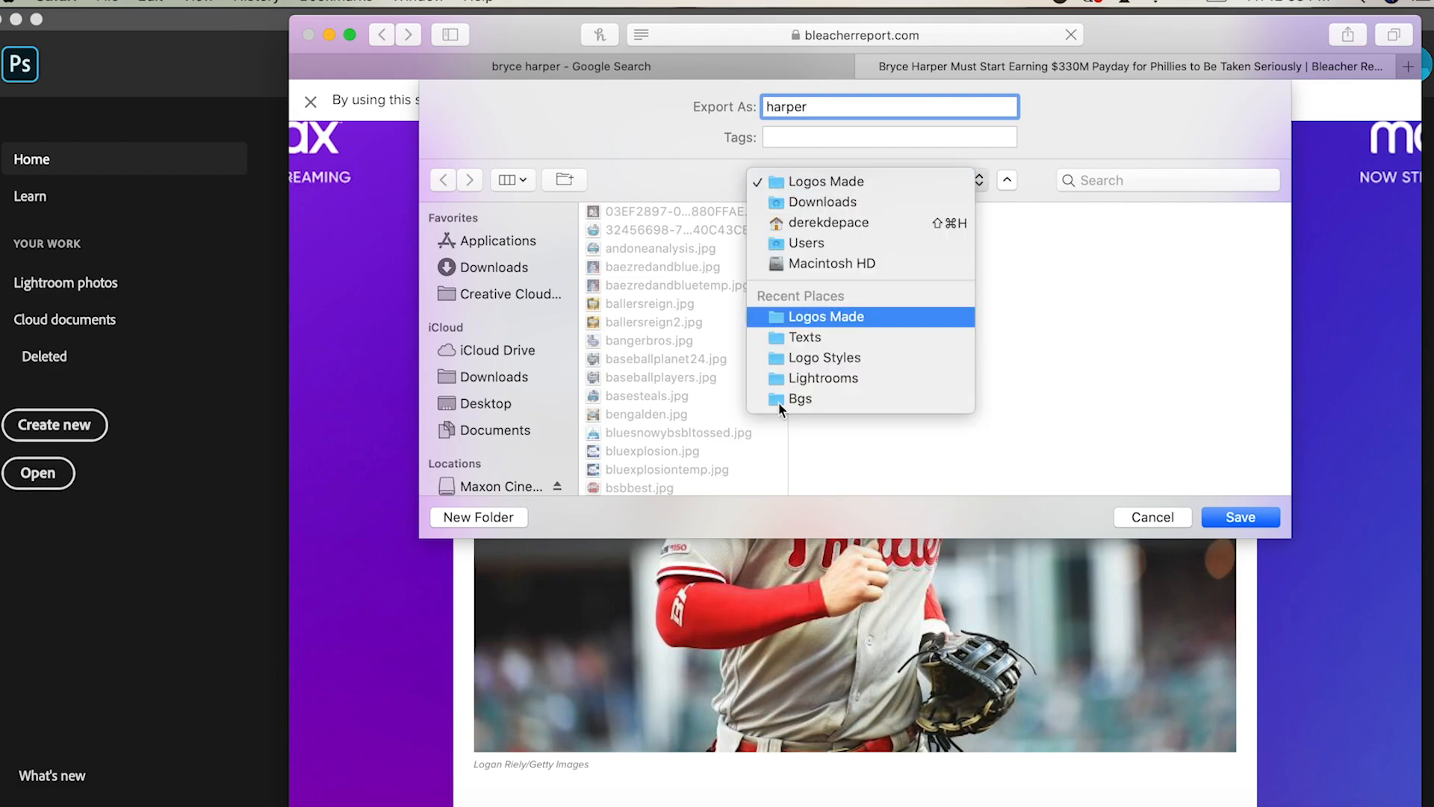
pyautogui.click(802, 131)
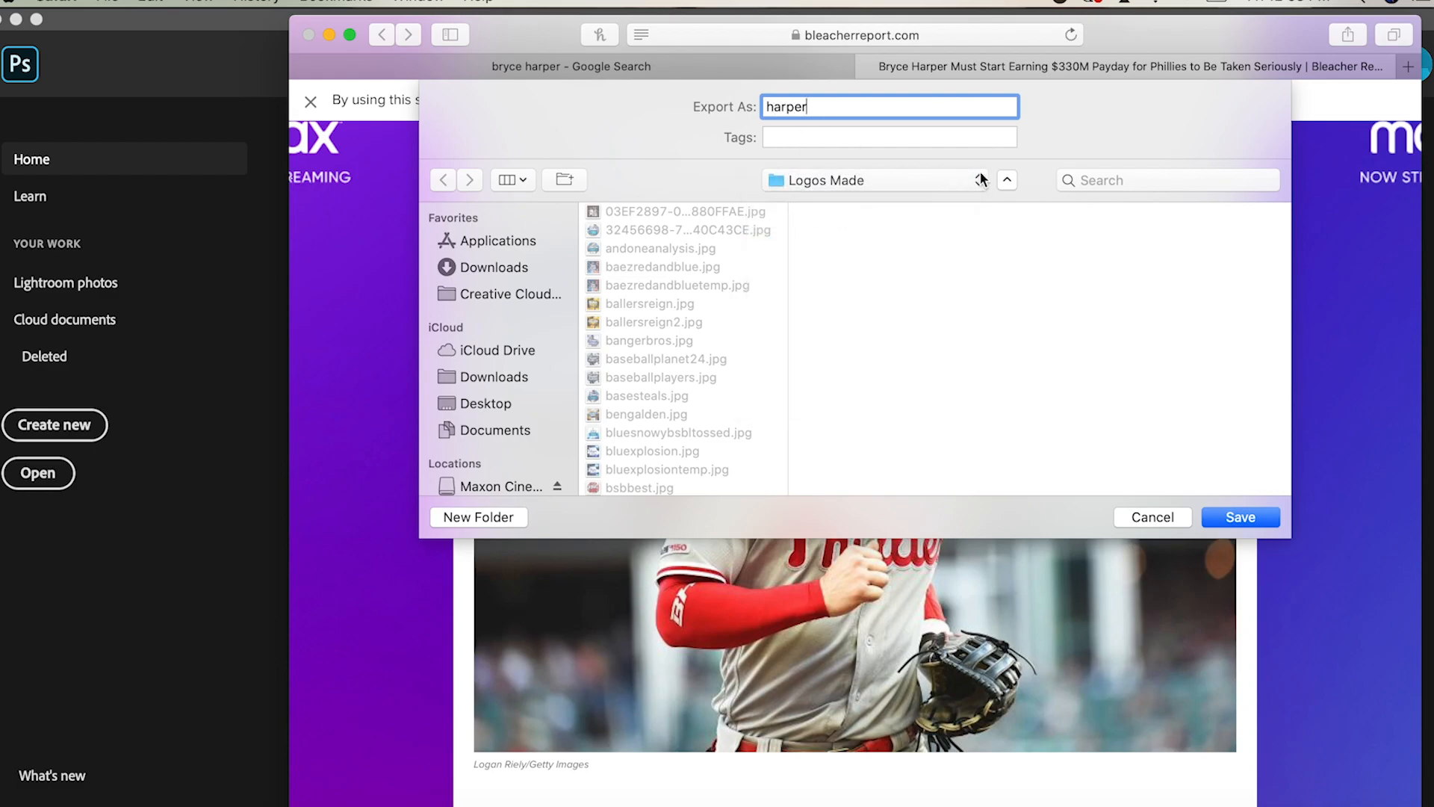
pyautogui.click(1005, 180)
pyautogui.click(978, 171)
pyautogui.click(859, 171)
pyautogui.click(977, 211)
# - Switch to Photoshop and open the harper image from the PNGS folder in Downloads
pyautogui.click(899, 805)
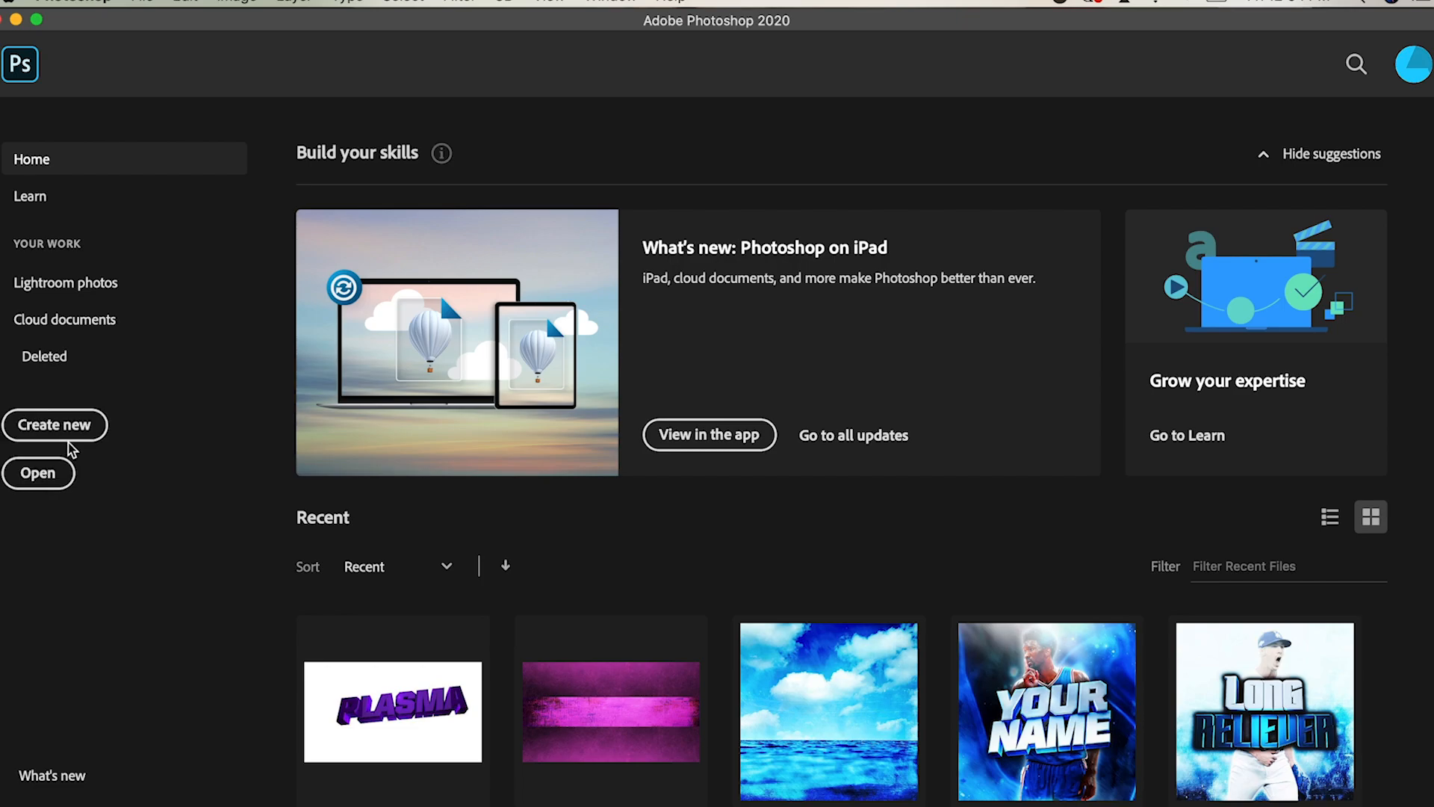
pyautogui.click(64, 470)
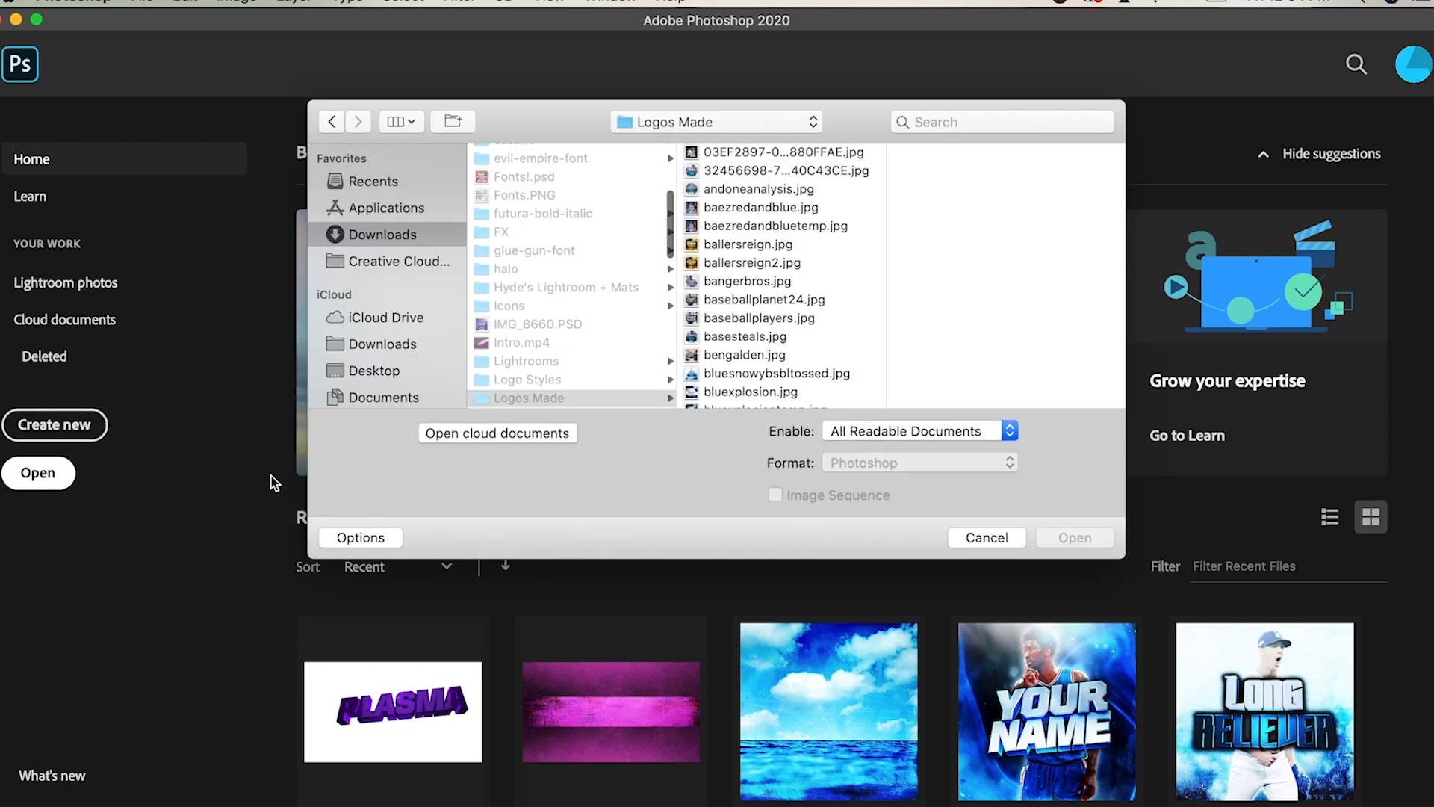
pyautogui.scroll(-10, 812, 345)
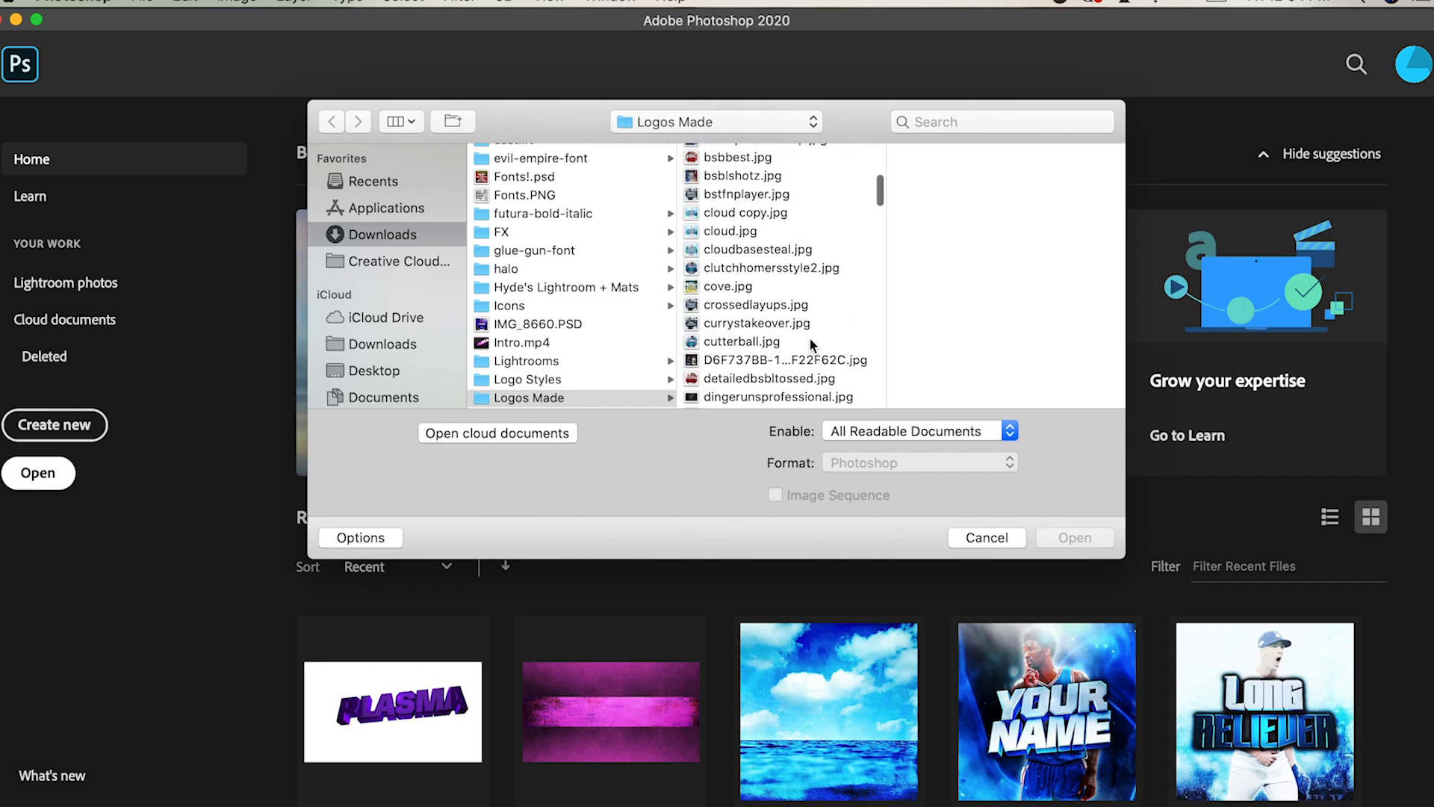
pyautogui.scroll(-4, 553, 338)
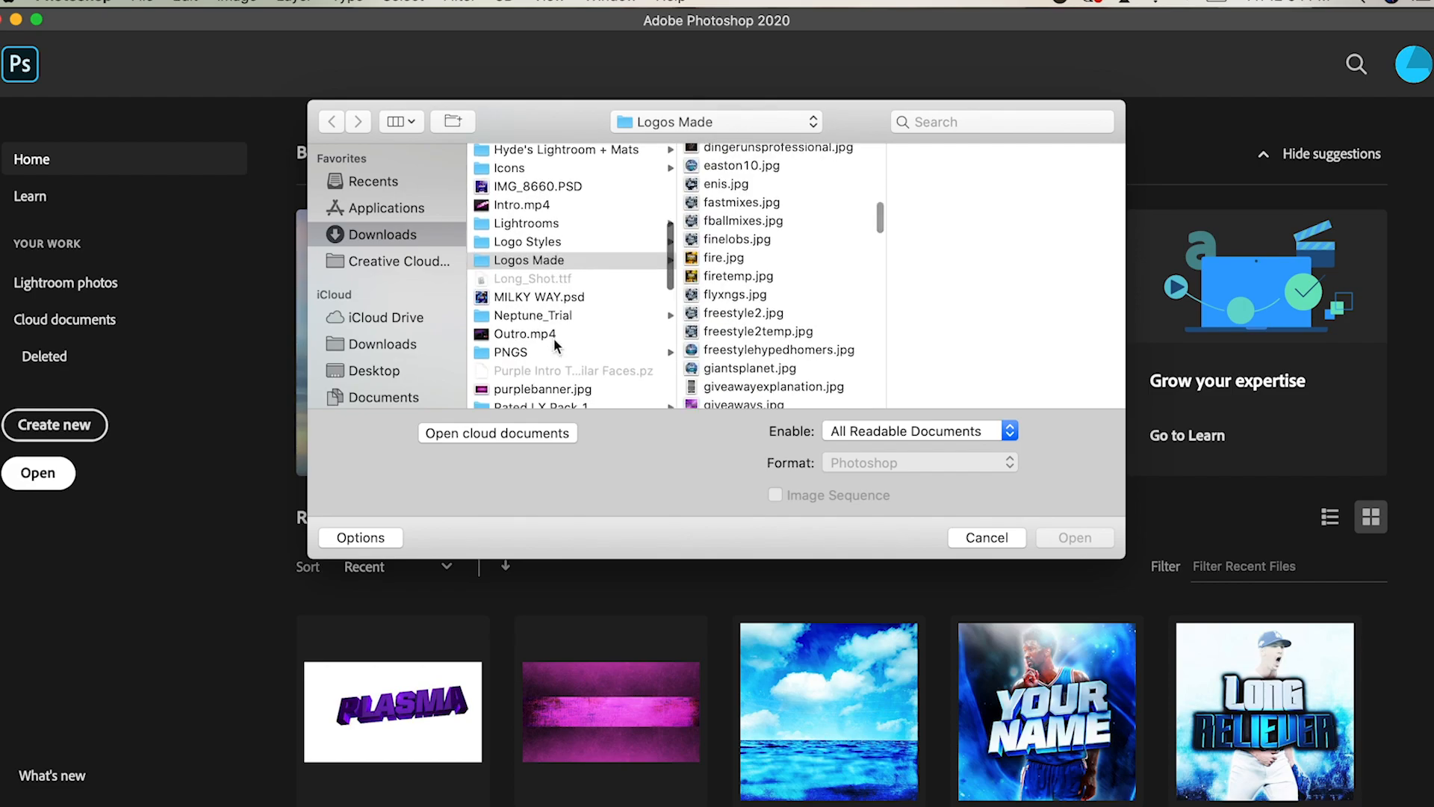
pyautogui.click(538, 352)
pyautogui.scroll(-10, 723, 302)
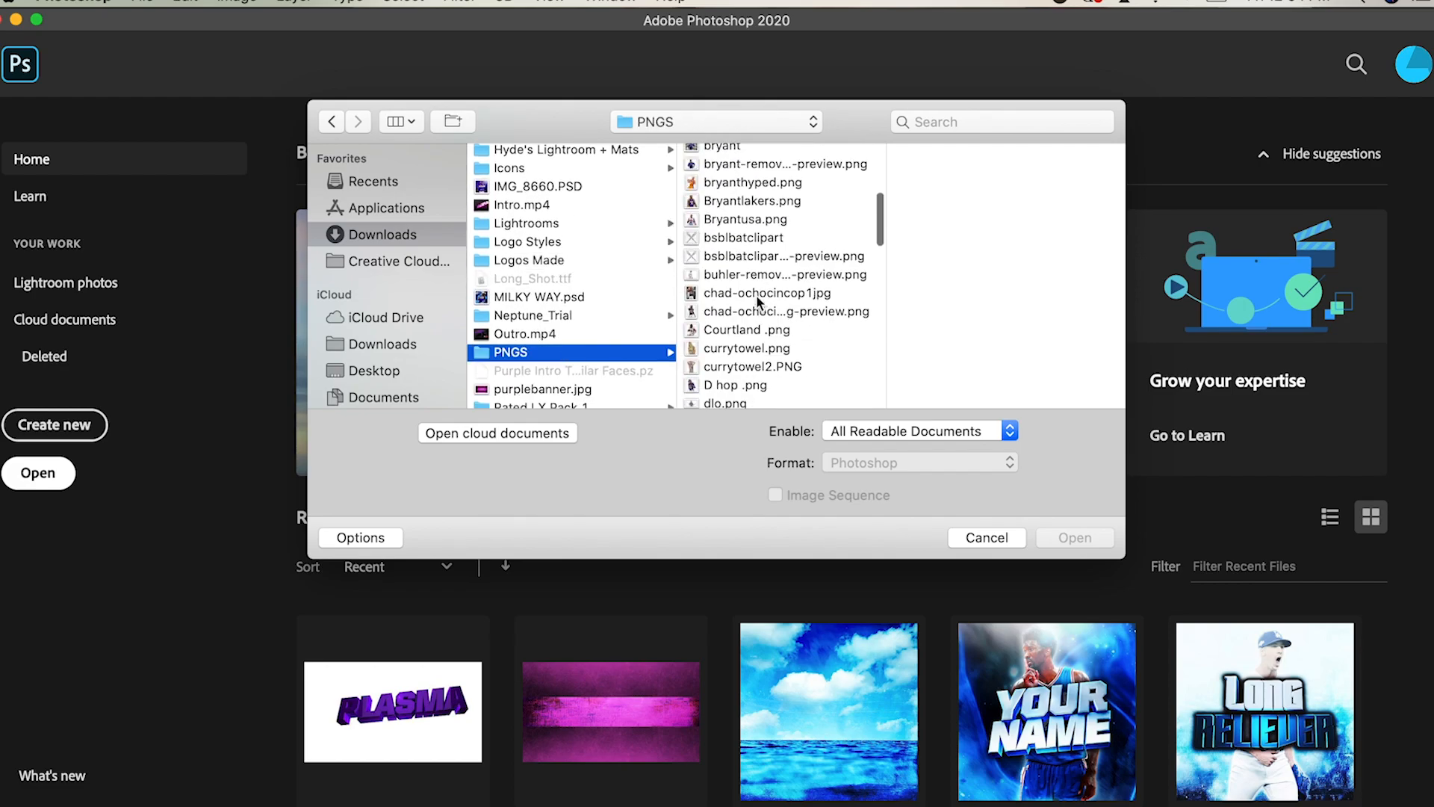
pyautogui.scroll(-5, 756, 382)
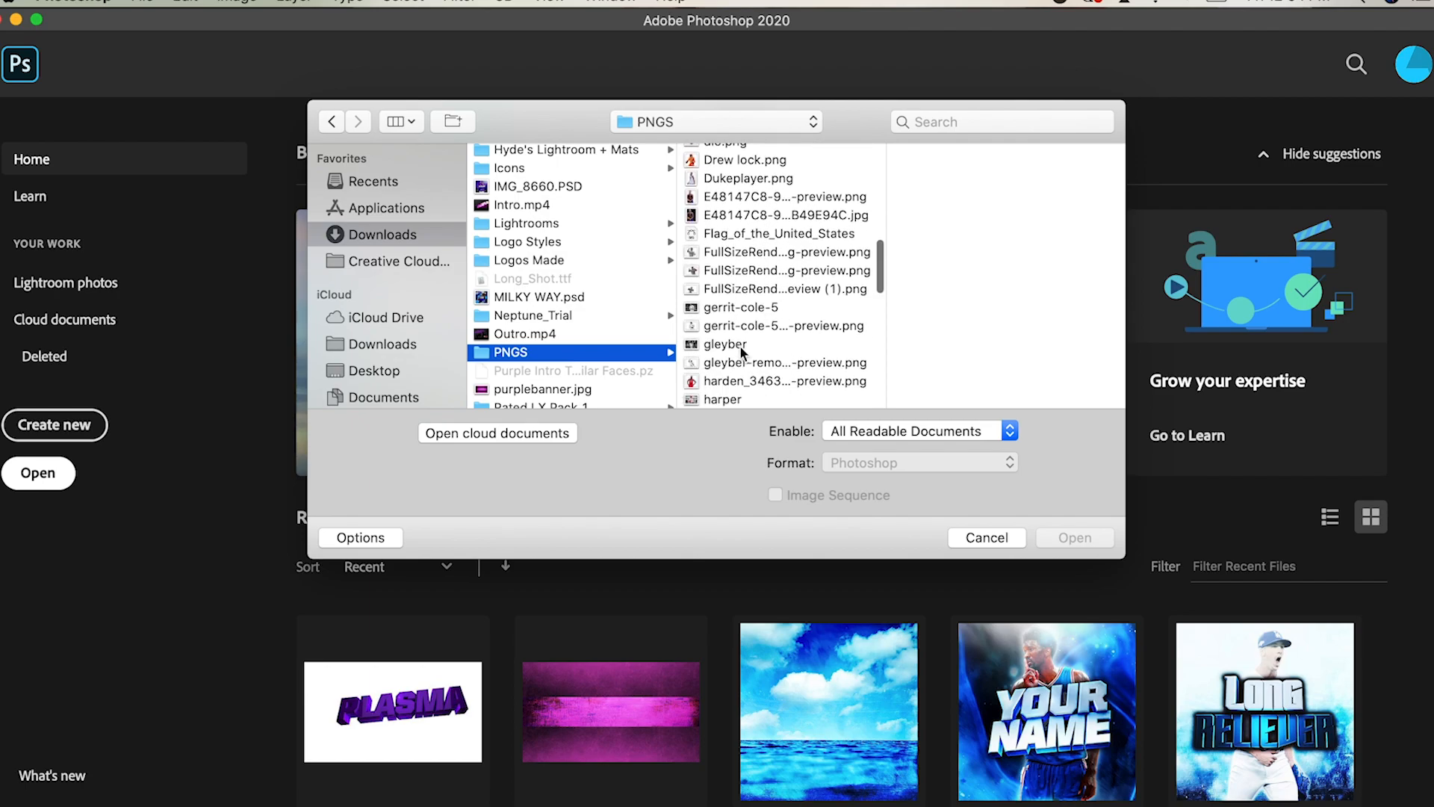
pyautogui.click(748, 399)
pyautogui.click(1073, 535)
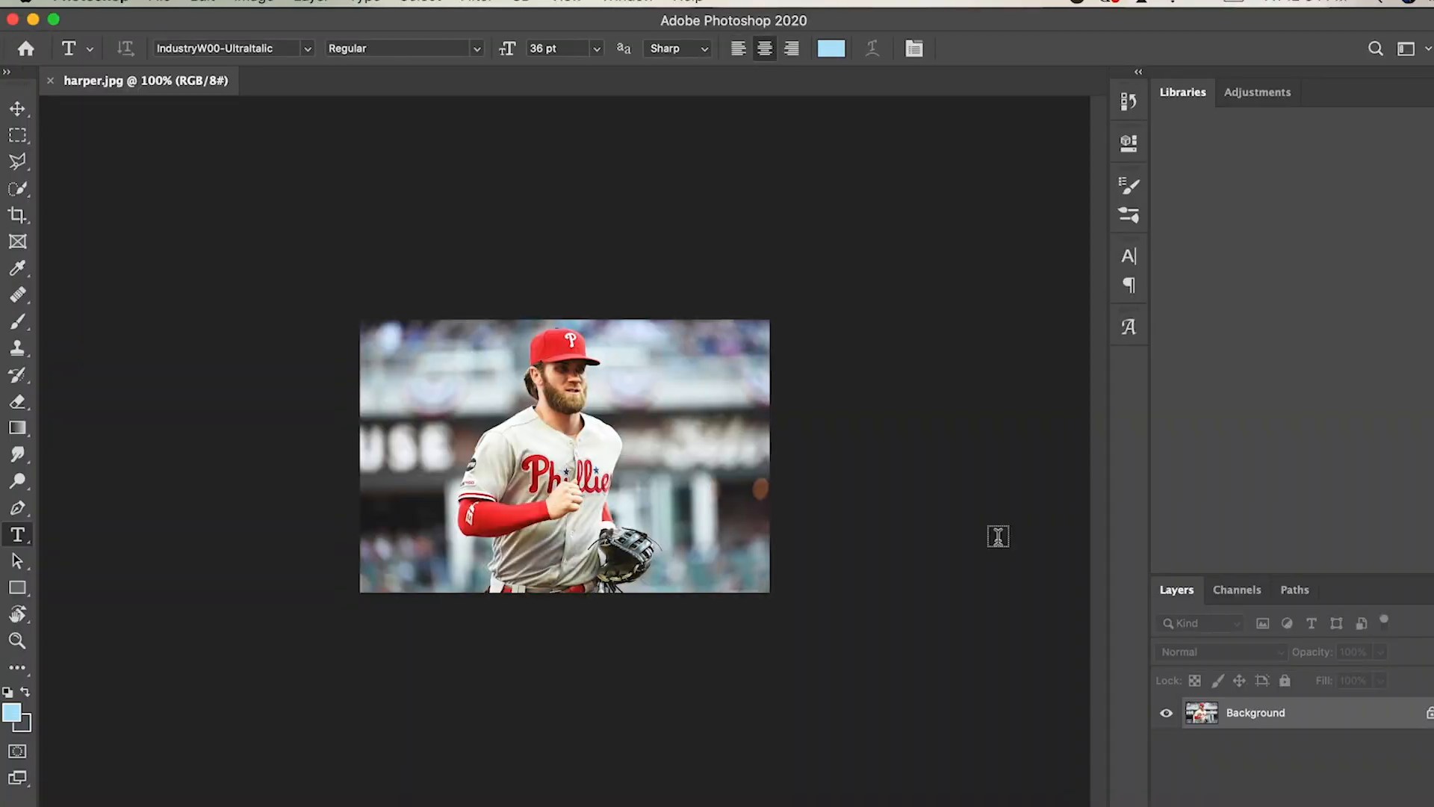
# - Select the whole player by framing him with the Object Selection Tool in Rectangle mode
pyautogui.press('super+plus')
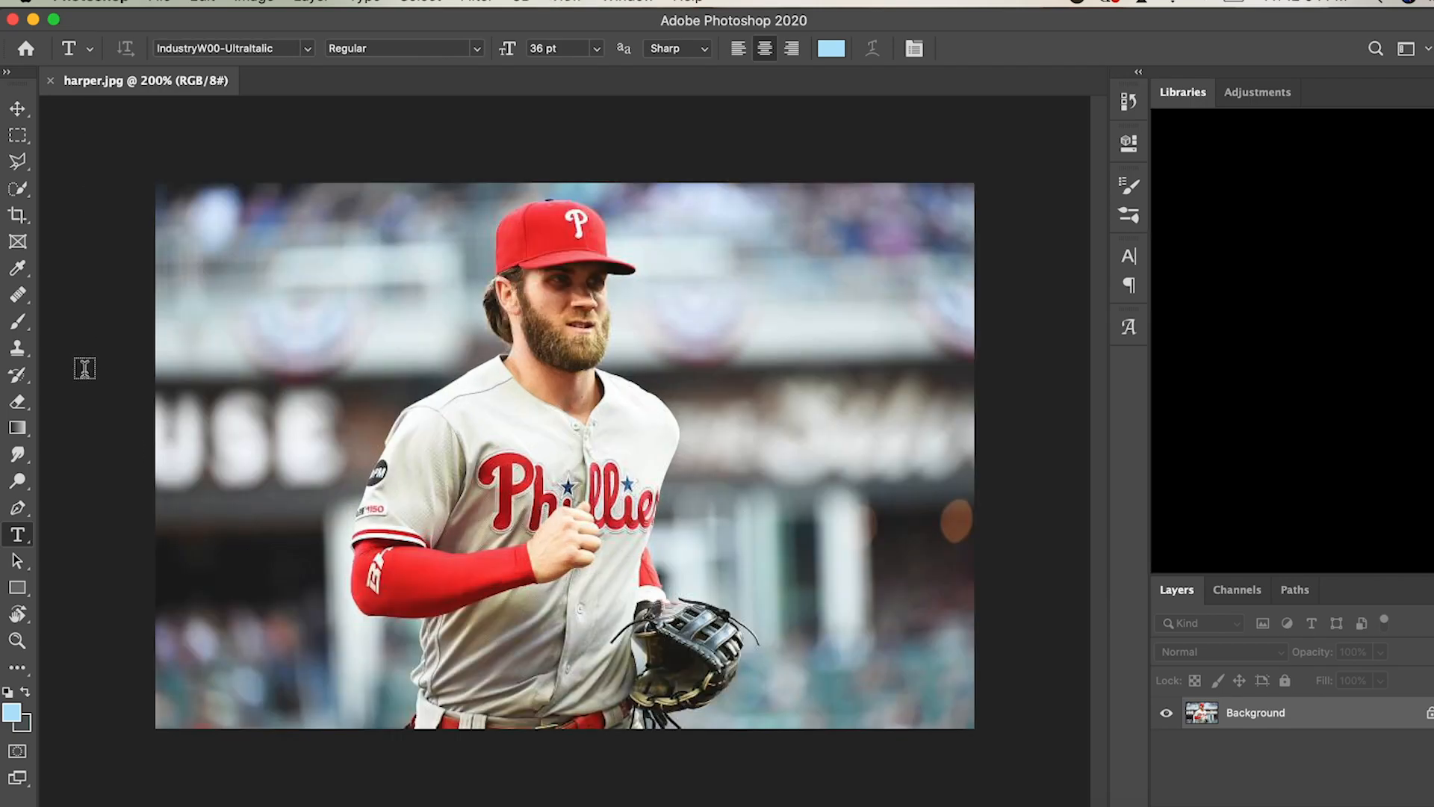
pyautogui.click(18, 162)
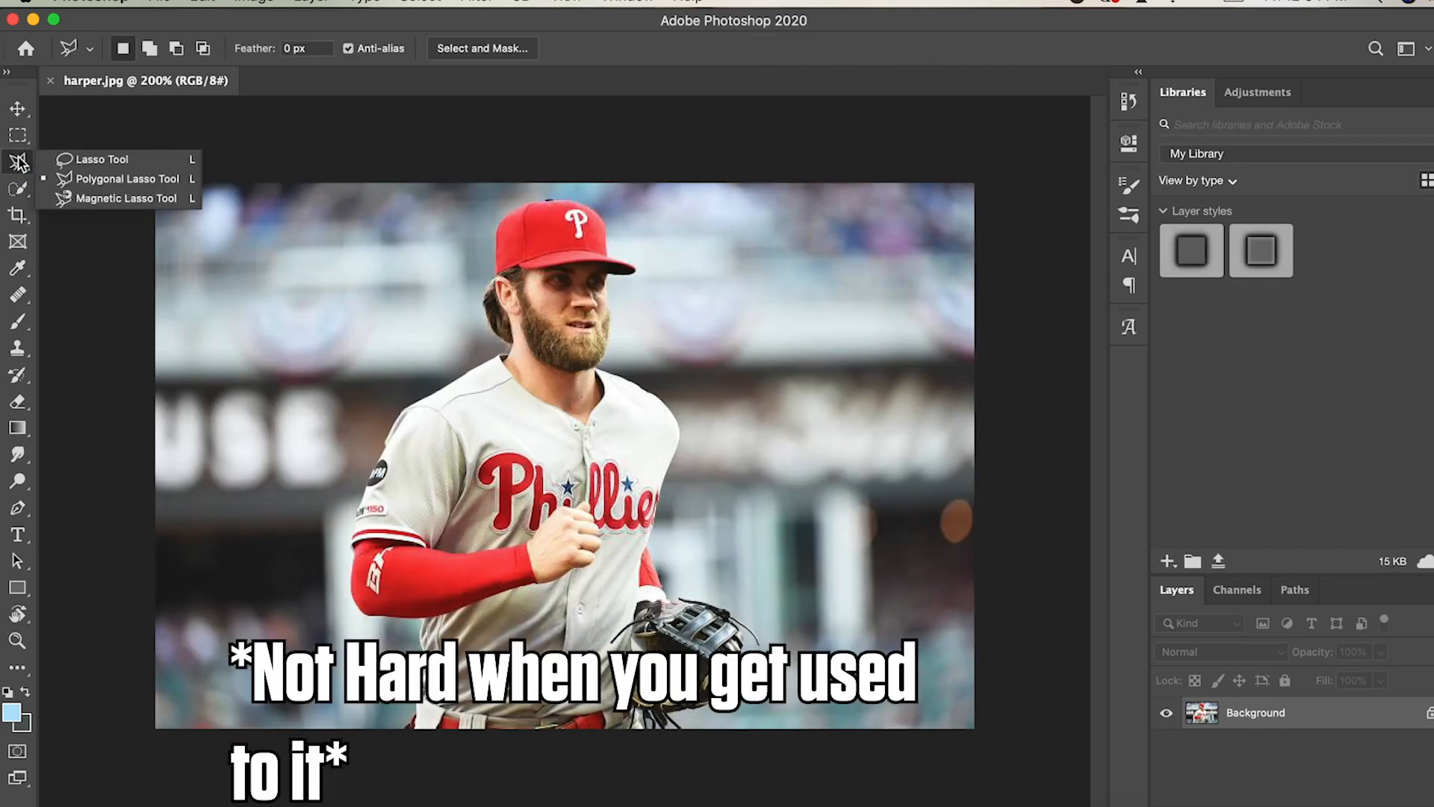
pyautogui.click(18, 189)
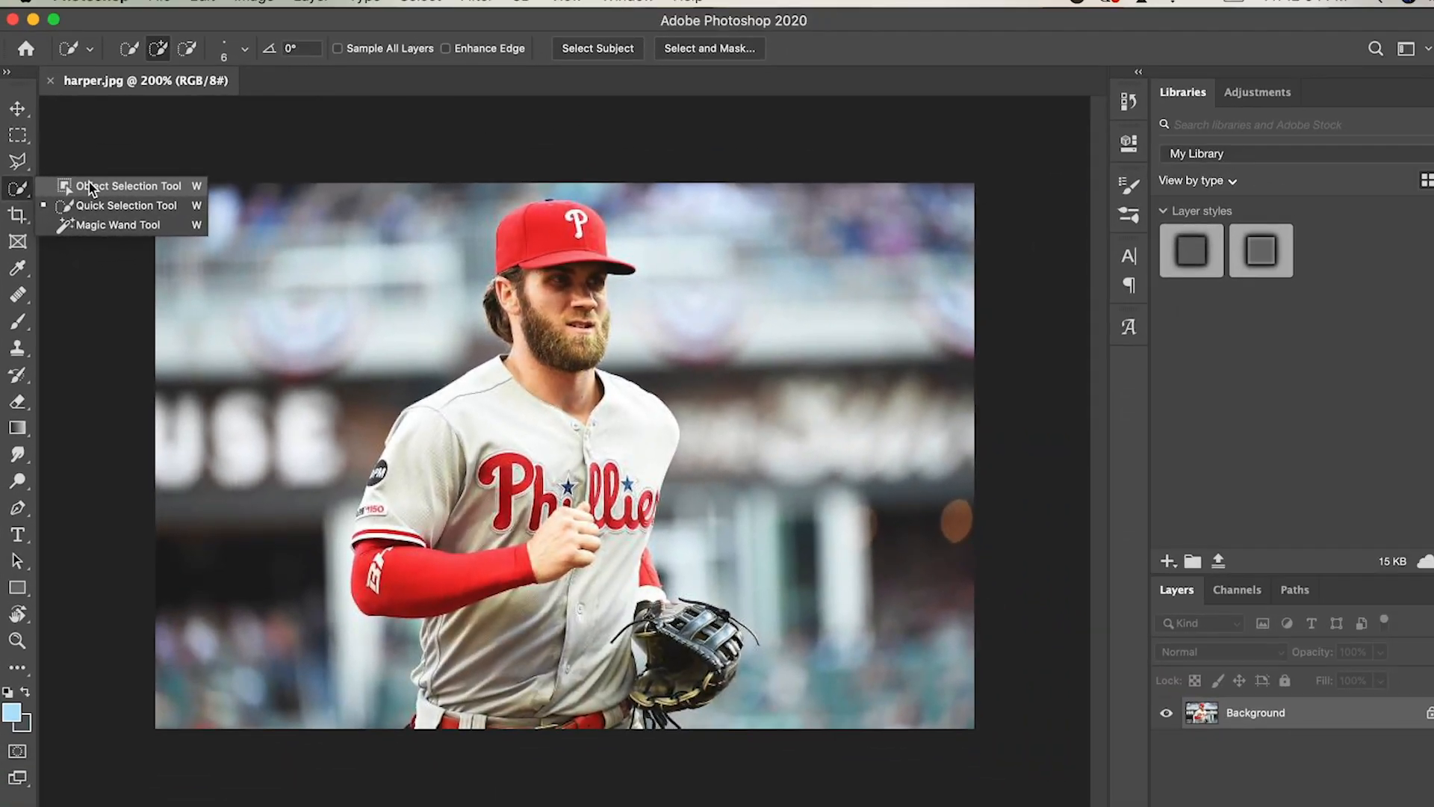
pyautogui.click(88, 185)
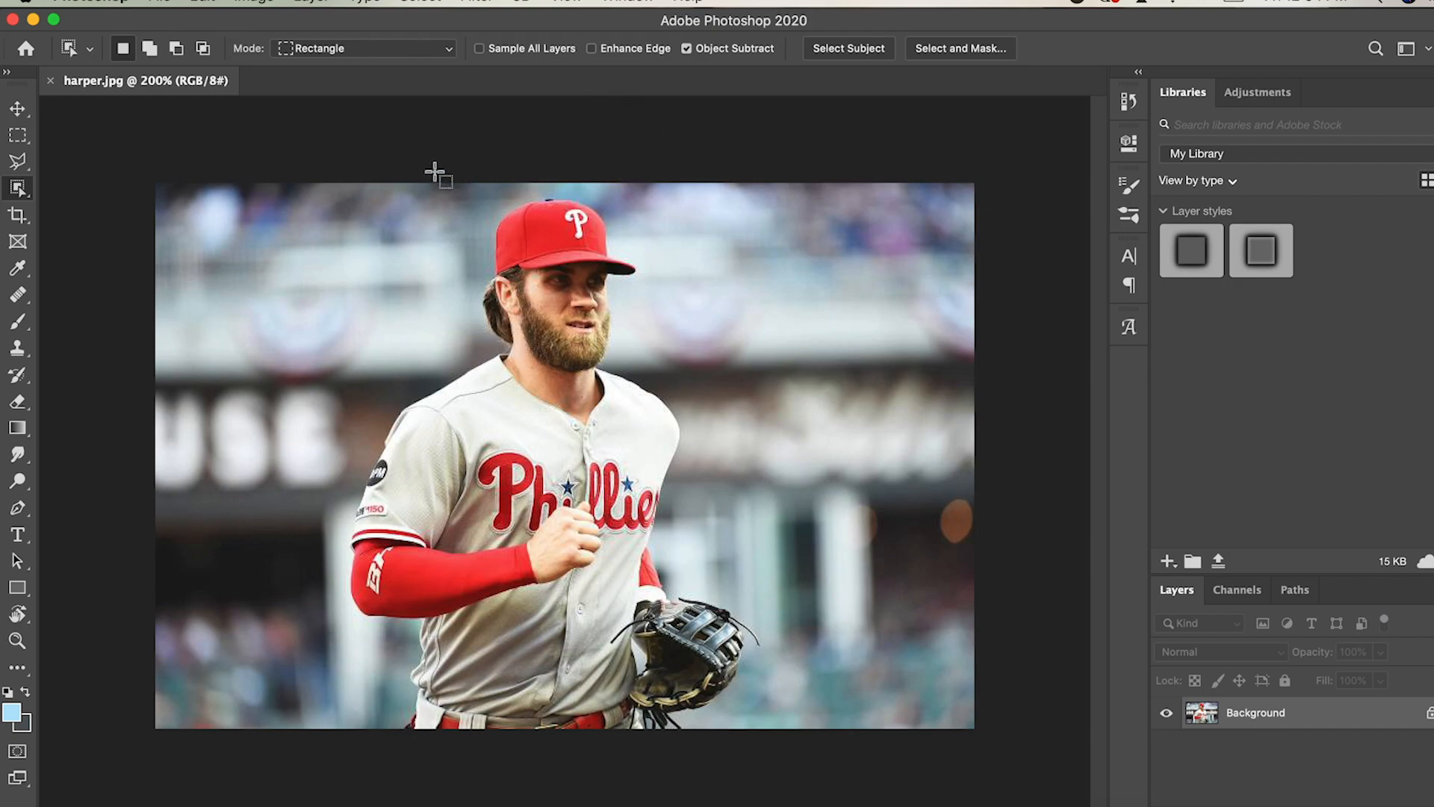
pyautogui.moveTo(319, 186); pyautogui.dragTo(763, 733)
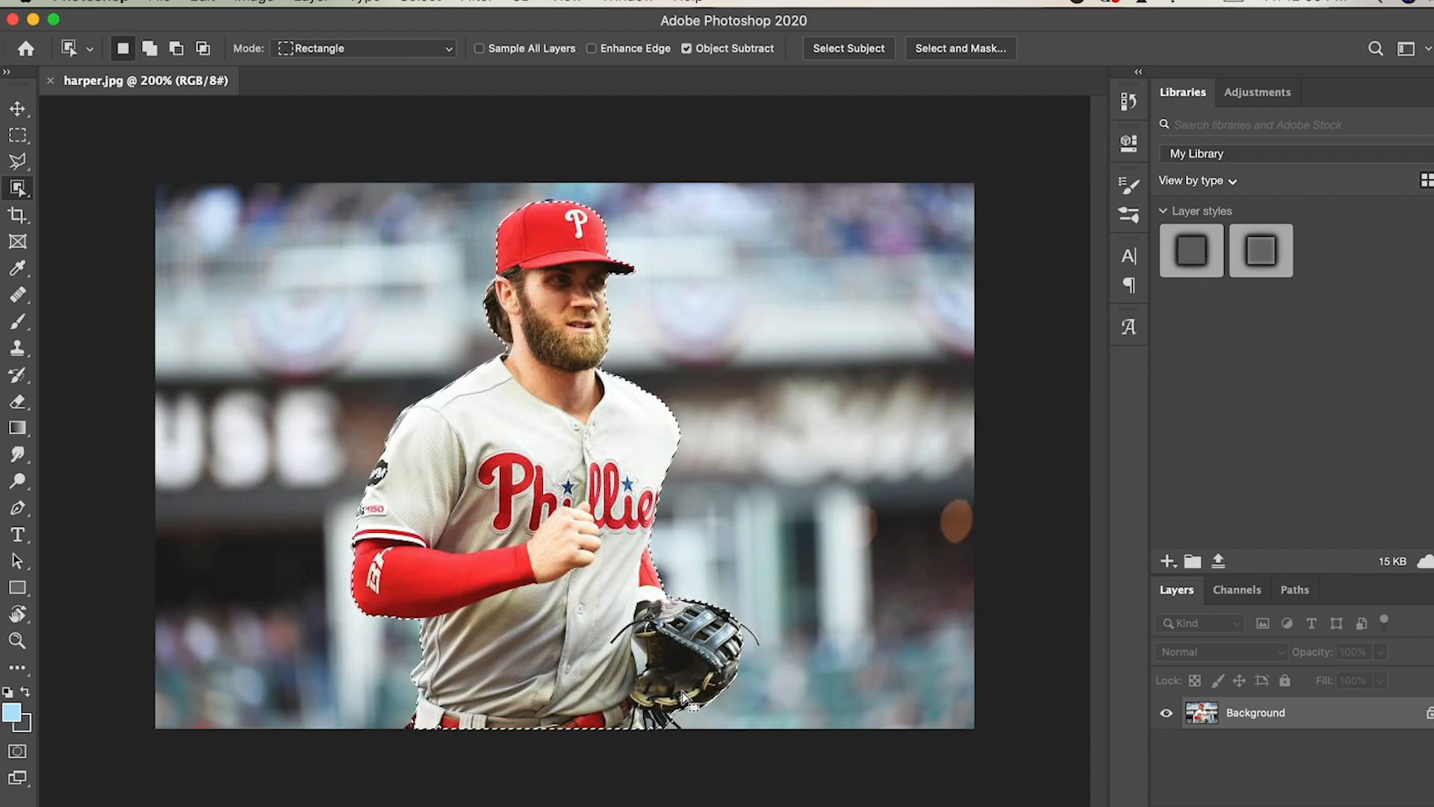
# - Subtract the background patch between the player's hair, neck and collar from the selection using the Quick Selection Tool
pyautogui.click(24, 191)
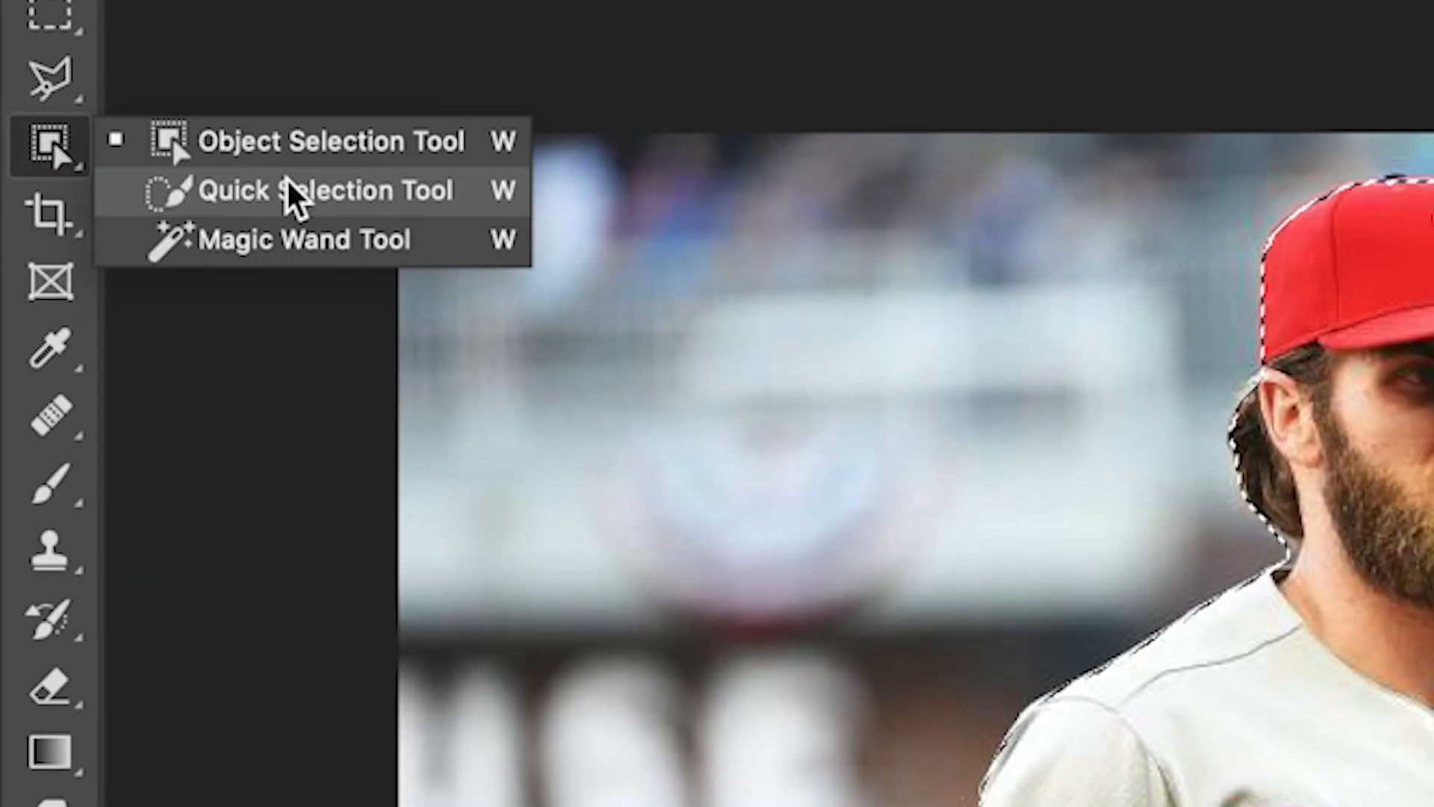
pyautogui.click(328, 188)
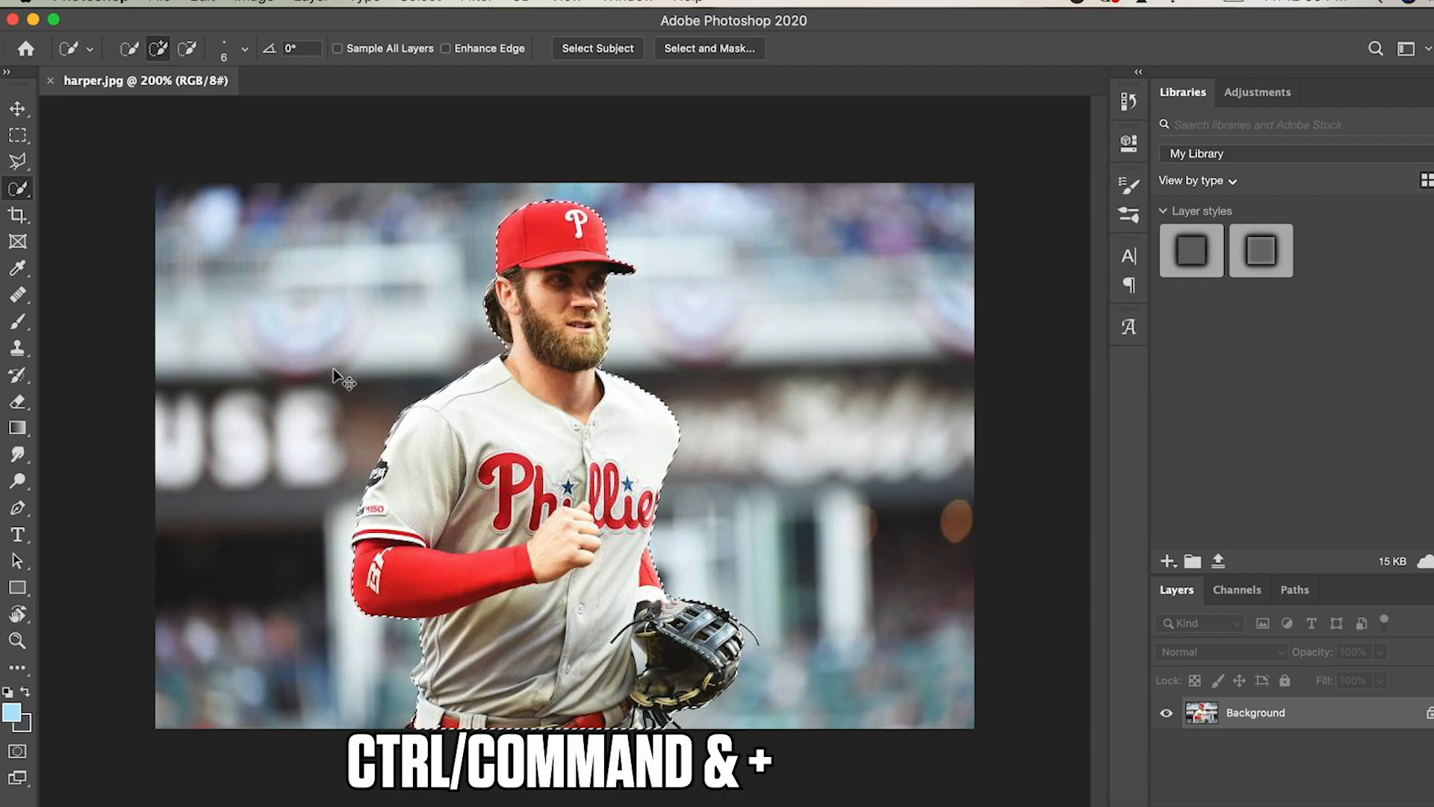
pyautogui.press('super+plus')
pyautogui.press('super+plus')
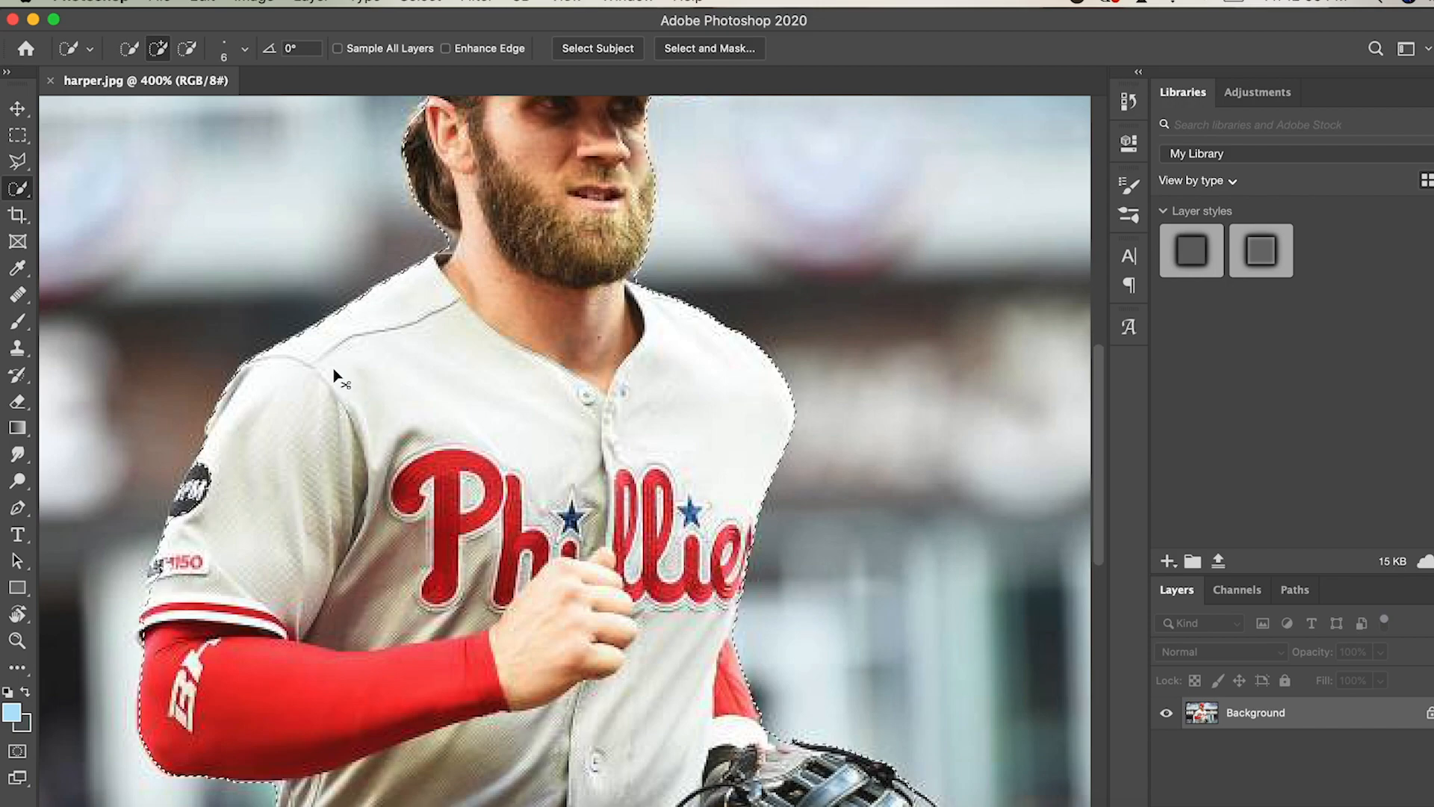
pyautogui.press('super+plus')
pyautogui.scroll(10, 333, 374)
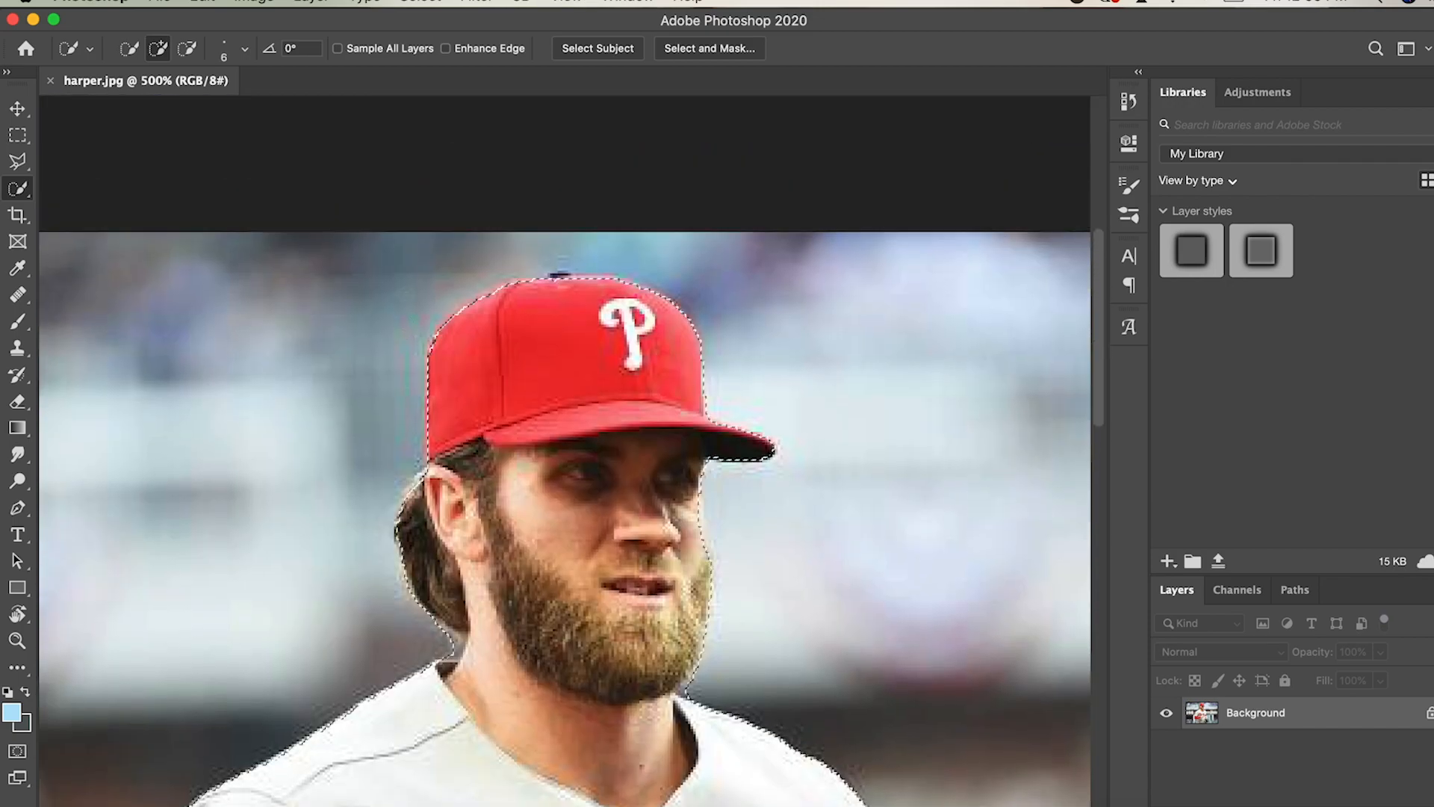
pyautogui.scroll(-2, 564, 501)
pyautogui.hscroll(-2, 565, 500)
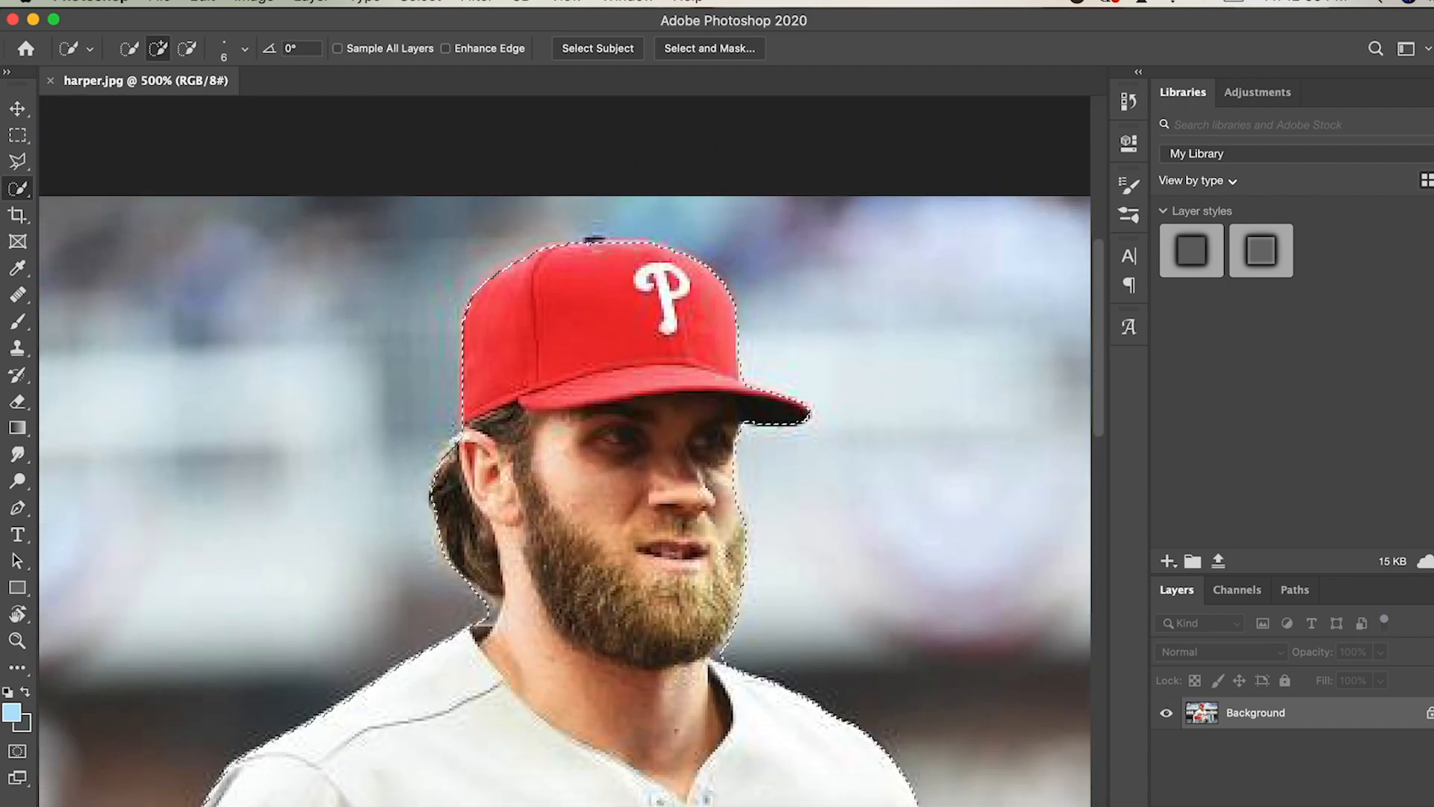
pyautogui.scroll(-2, 517, 493)
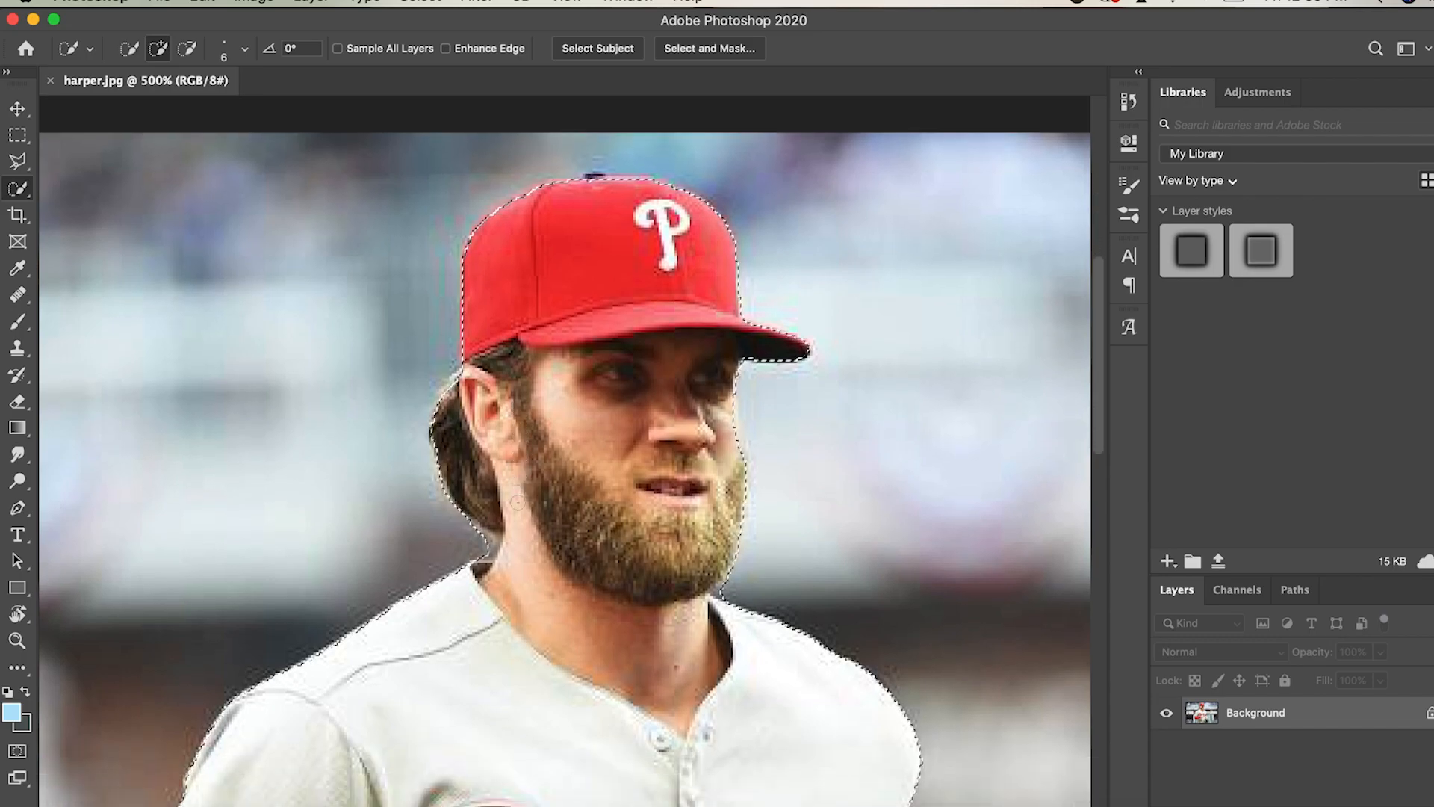
pyautogui.press('super+plus')
pyautogui.press('super+plus')
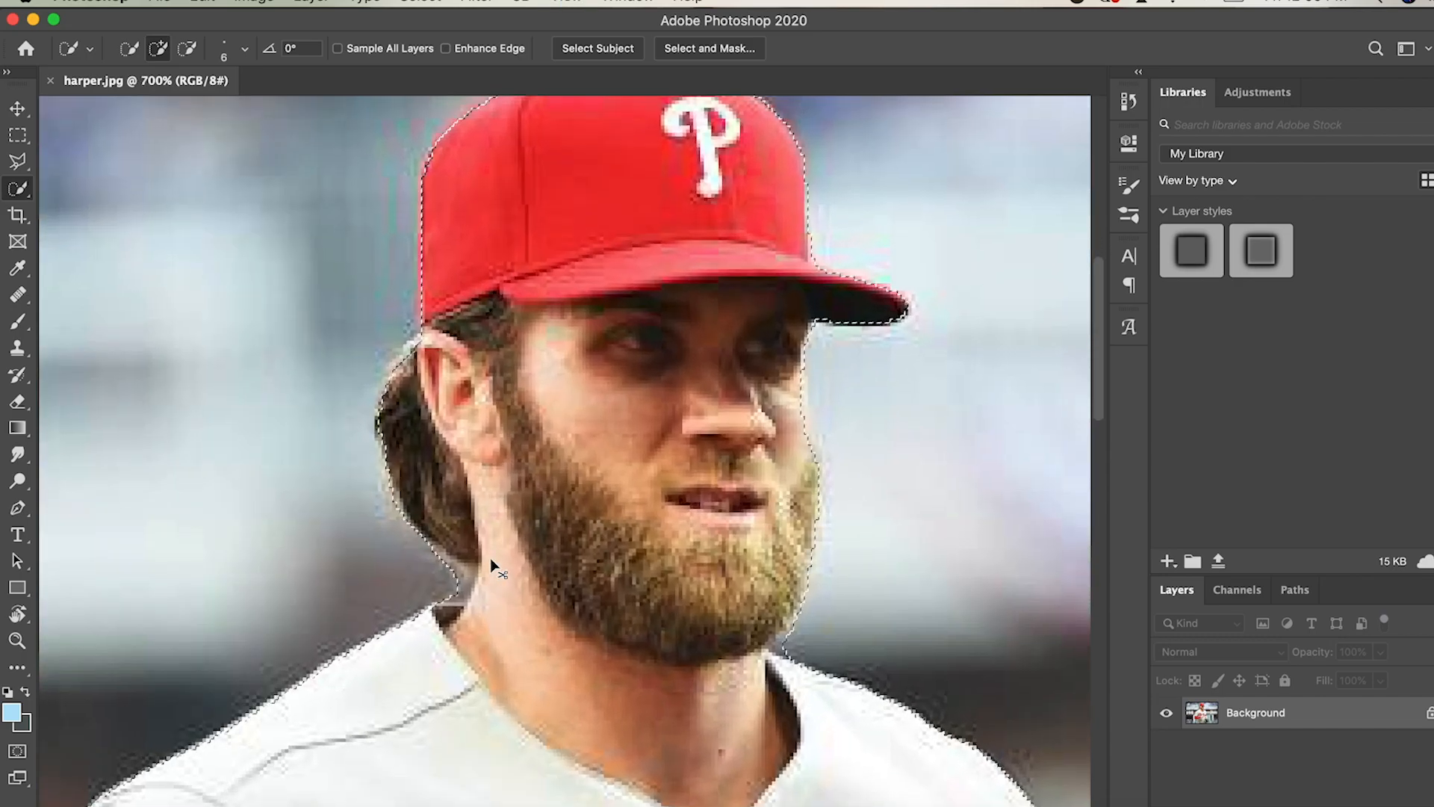
pyautogui.press('super+plus')
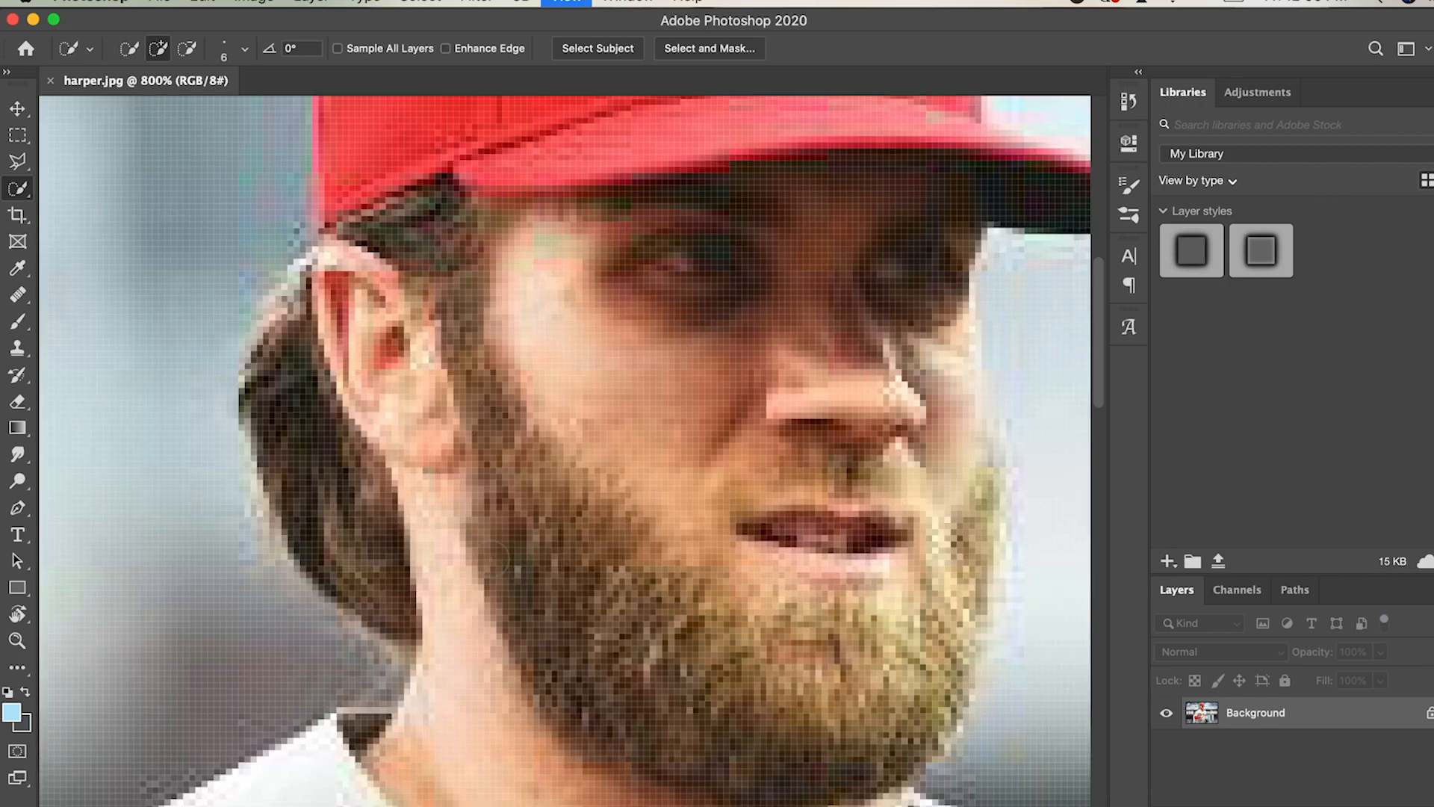
pyautogui.press('super+plus')
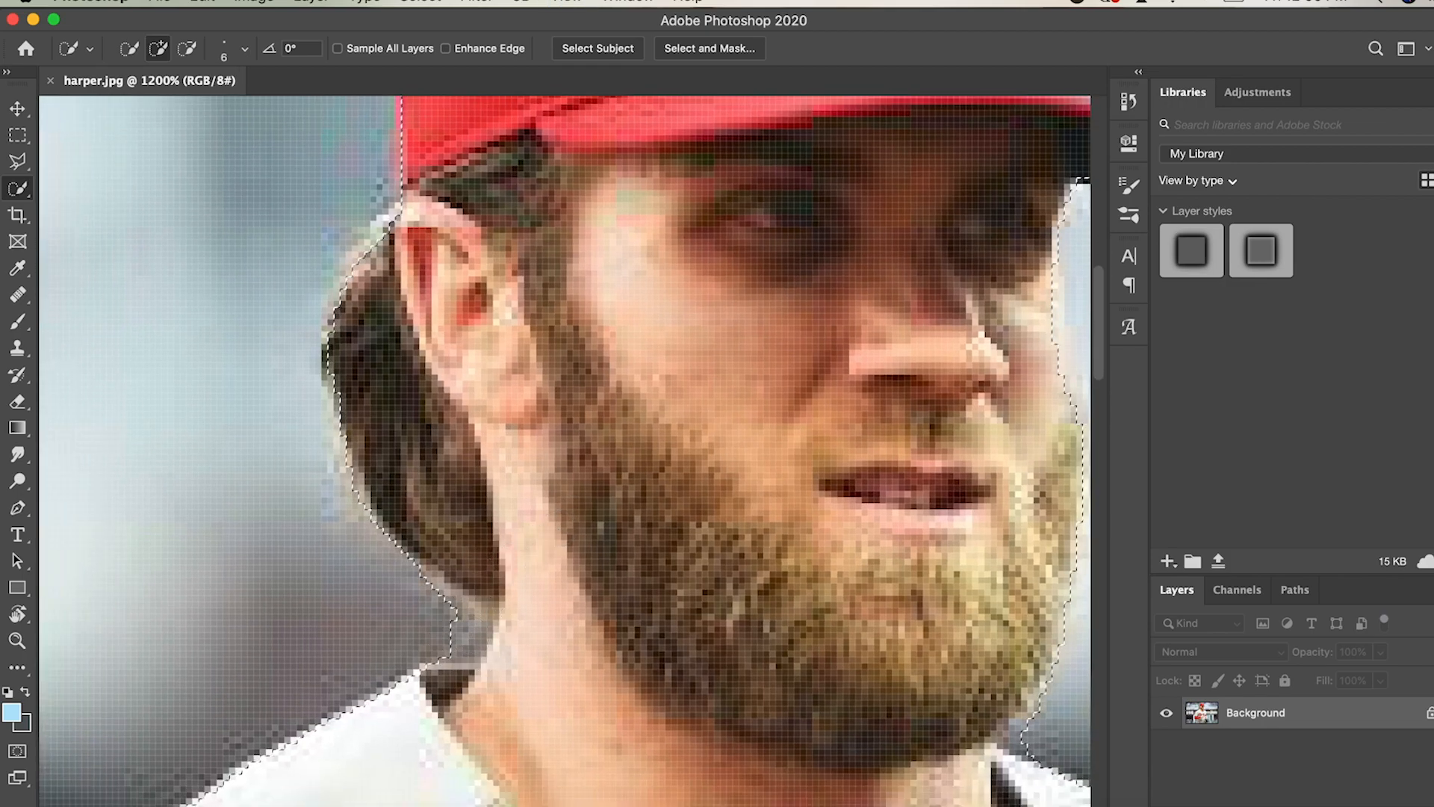
pyautogui.press('alt')
pyautogui.keyDown('alt'); pyautogui.click(469, 635); pyautogui.keyUp('alt')
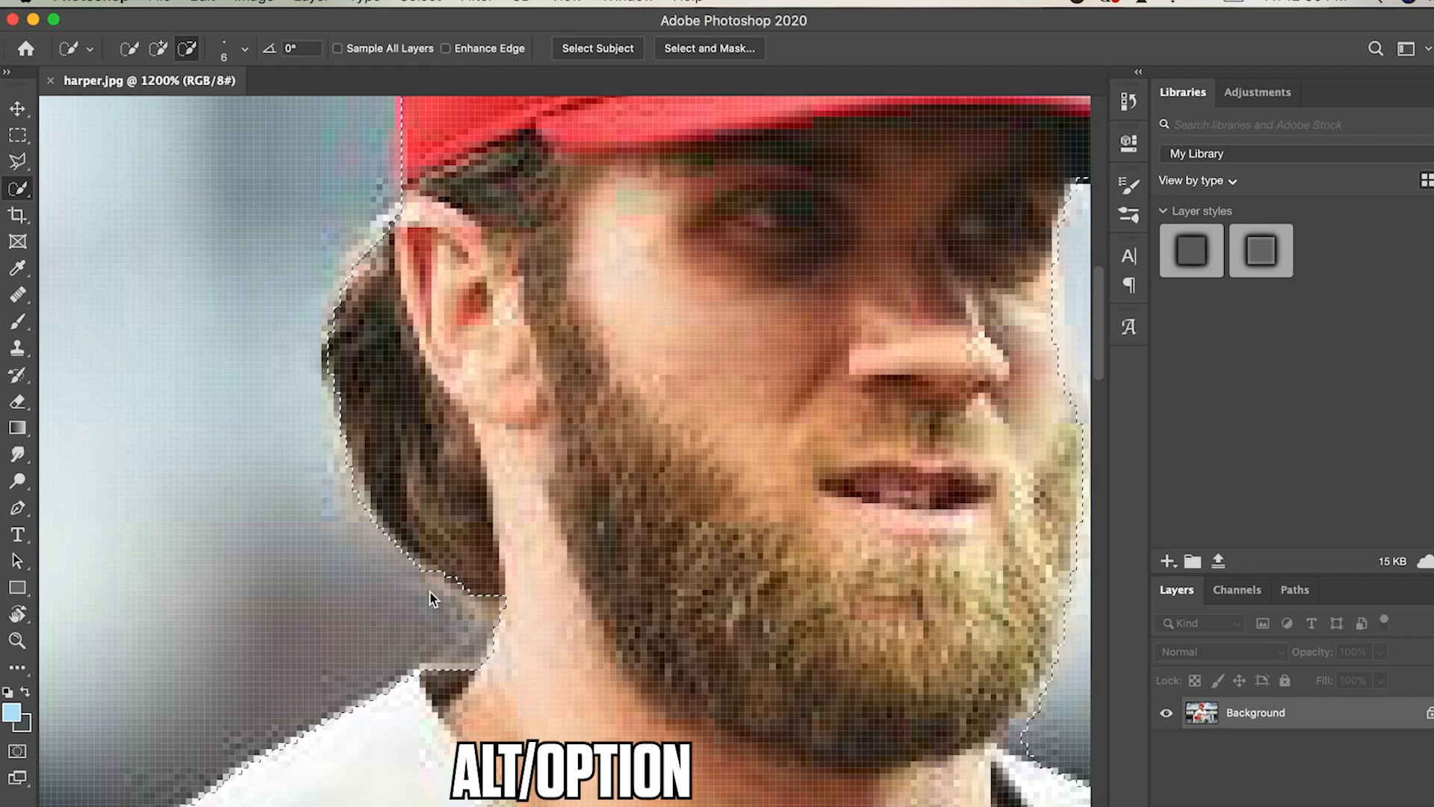
# - Add the missed edge of the round black patch on the jersey sleeve to the selection with the Quick Selection Tool
pyautogui.press('alt')
pyautogui.scroll(-3, 490, 652)
pyautogui.hscroll(-3, 490, 651)
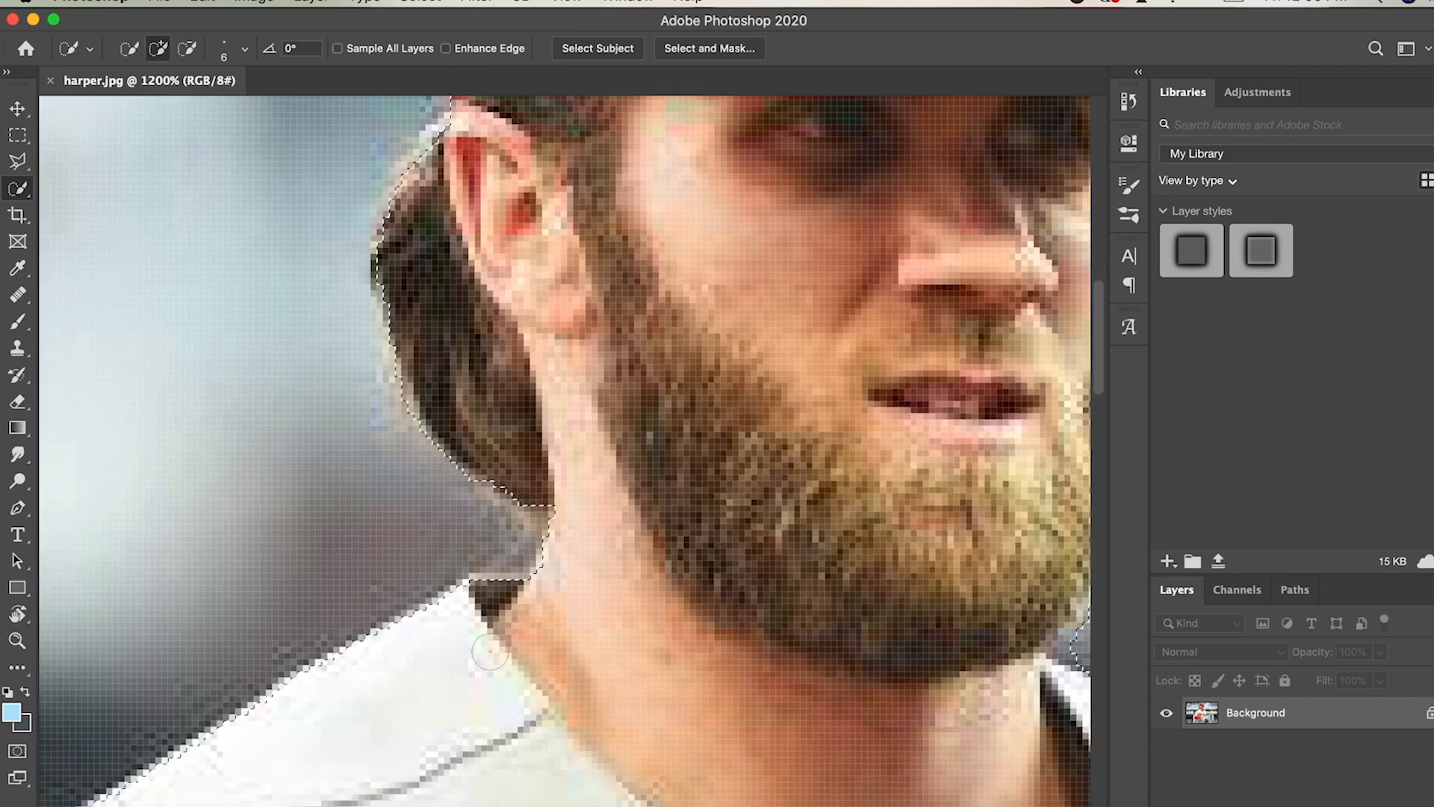
pyautogui.scroll(-5, 490, 651)
pyautogui.hscroll(-3, 490, 652)
pyautogui.scroll(-6, 490, 651)
pyautogui.hscroll(-4, 490, 651)
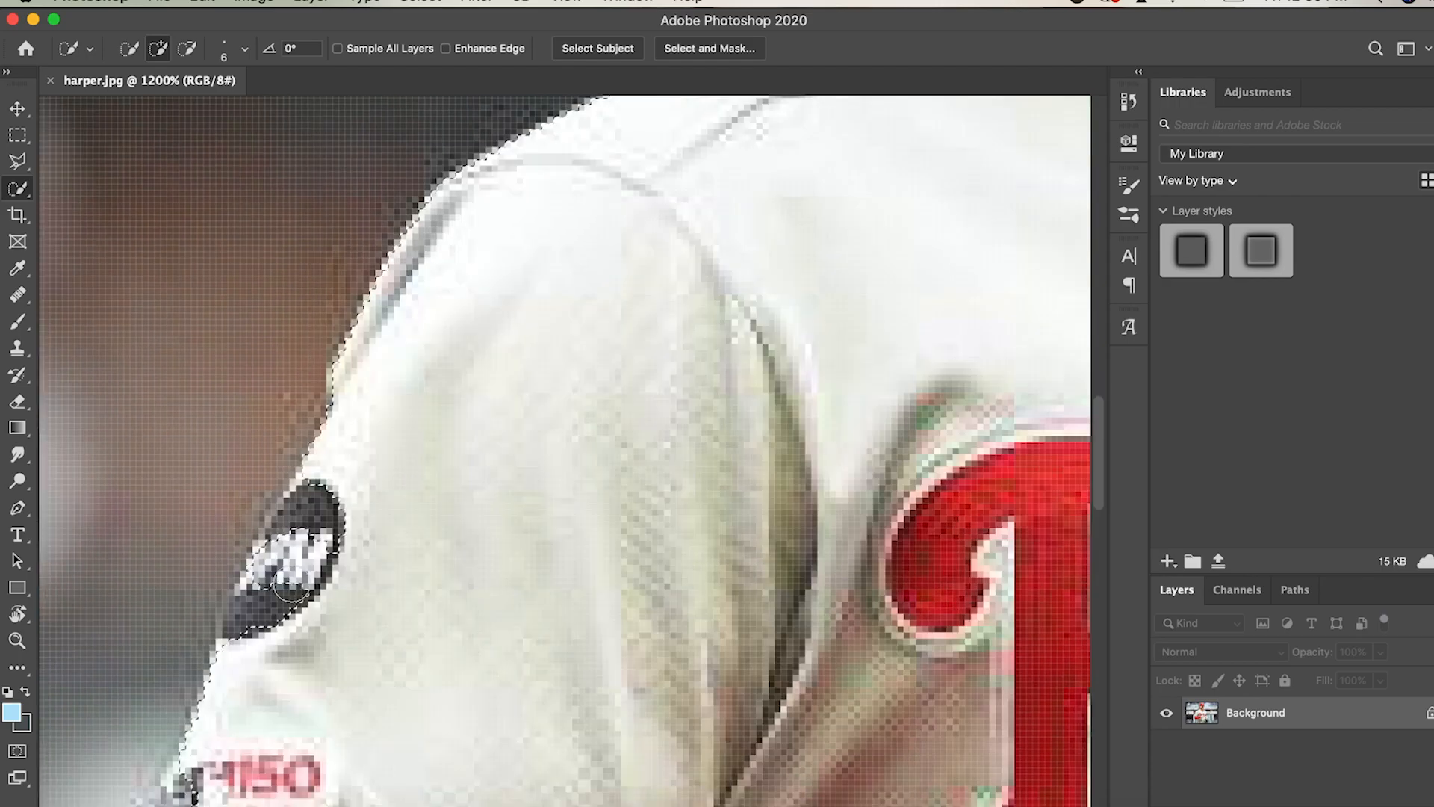
pyautogui.click(259, 593)
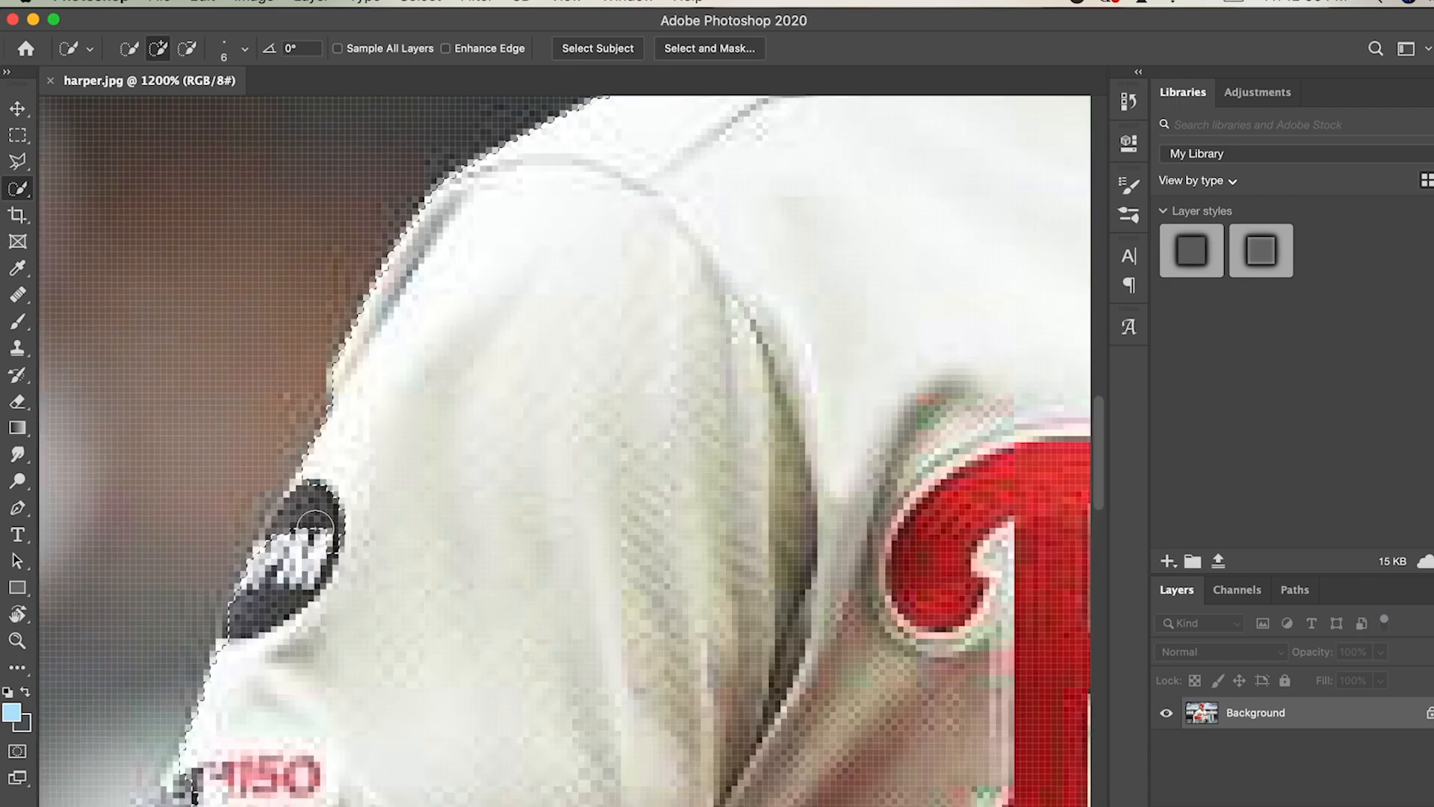
# - Subtract the background beside the striped cuff of the jersey sleeve from the selection
pyautogui.scroll(-4, 293, 521)
pyautogui.hscroll(-2, 294, 520)
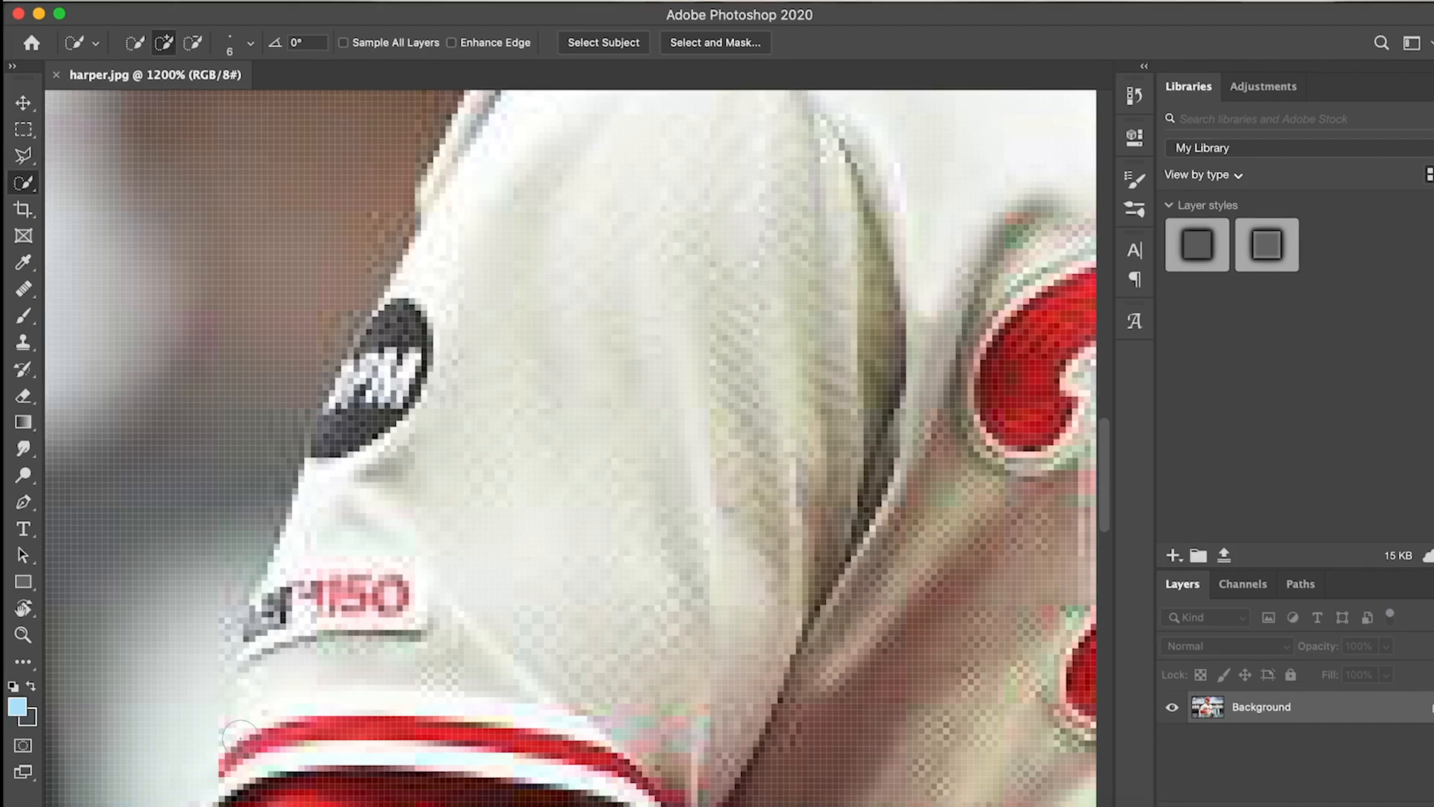
pyautogui.scroll(-4, 241, 735)
pyautogui.hscroll(-2, 241, 736)
pyautogui.keyDown('alt'); pyautogui.click(176, 486); pyautogui.keyUp('alt')
# - Examine the selection edge along the player's waist, belt, glove and far side of the jersey
pyautogui.scroll(-2, 302, 705)
pyautogui.scroll(-15, 307, 699)
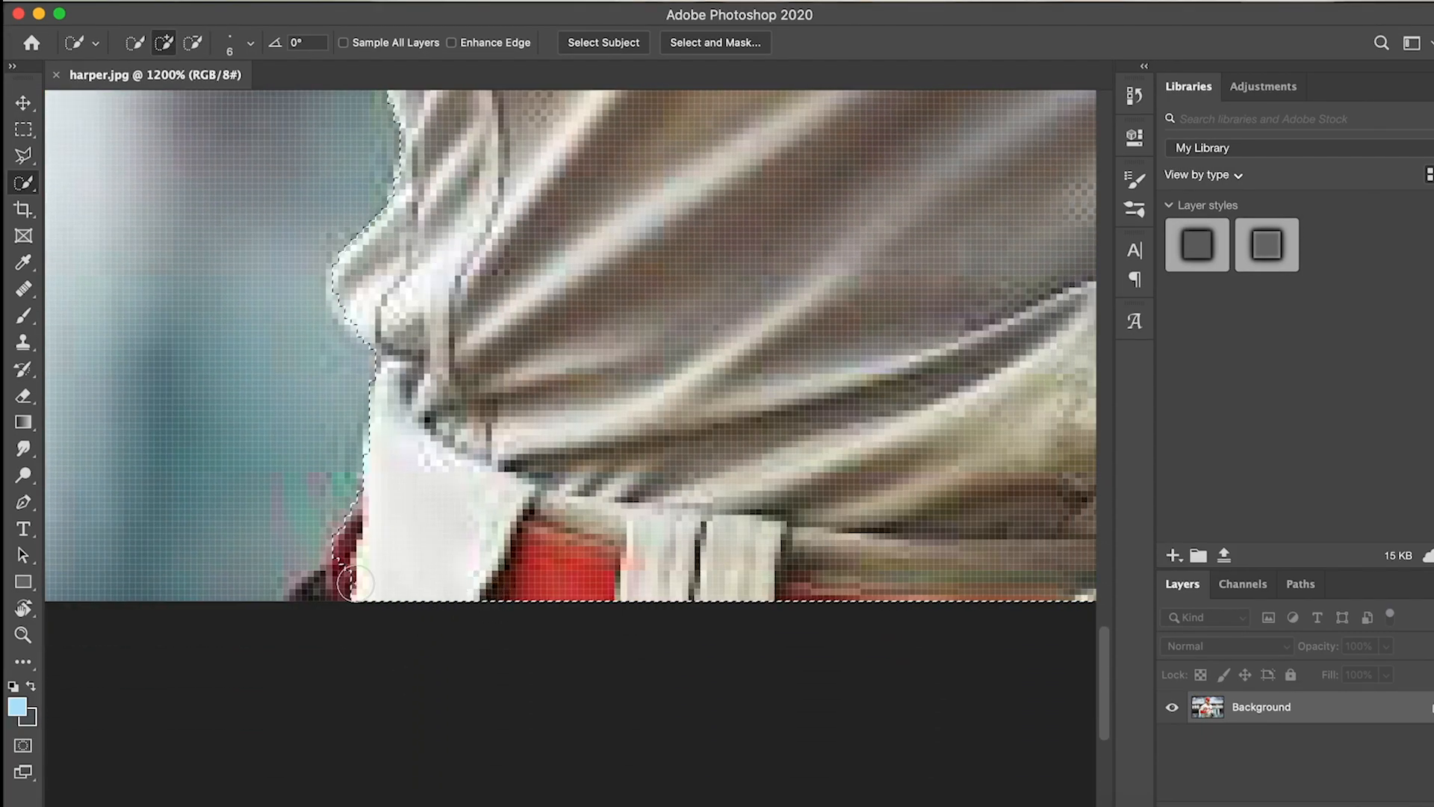
pyautogui.hscroll(10, 351, 582)
pyautogui.scroll(3, 351, 583)
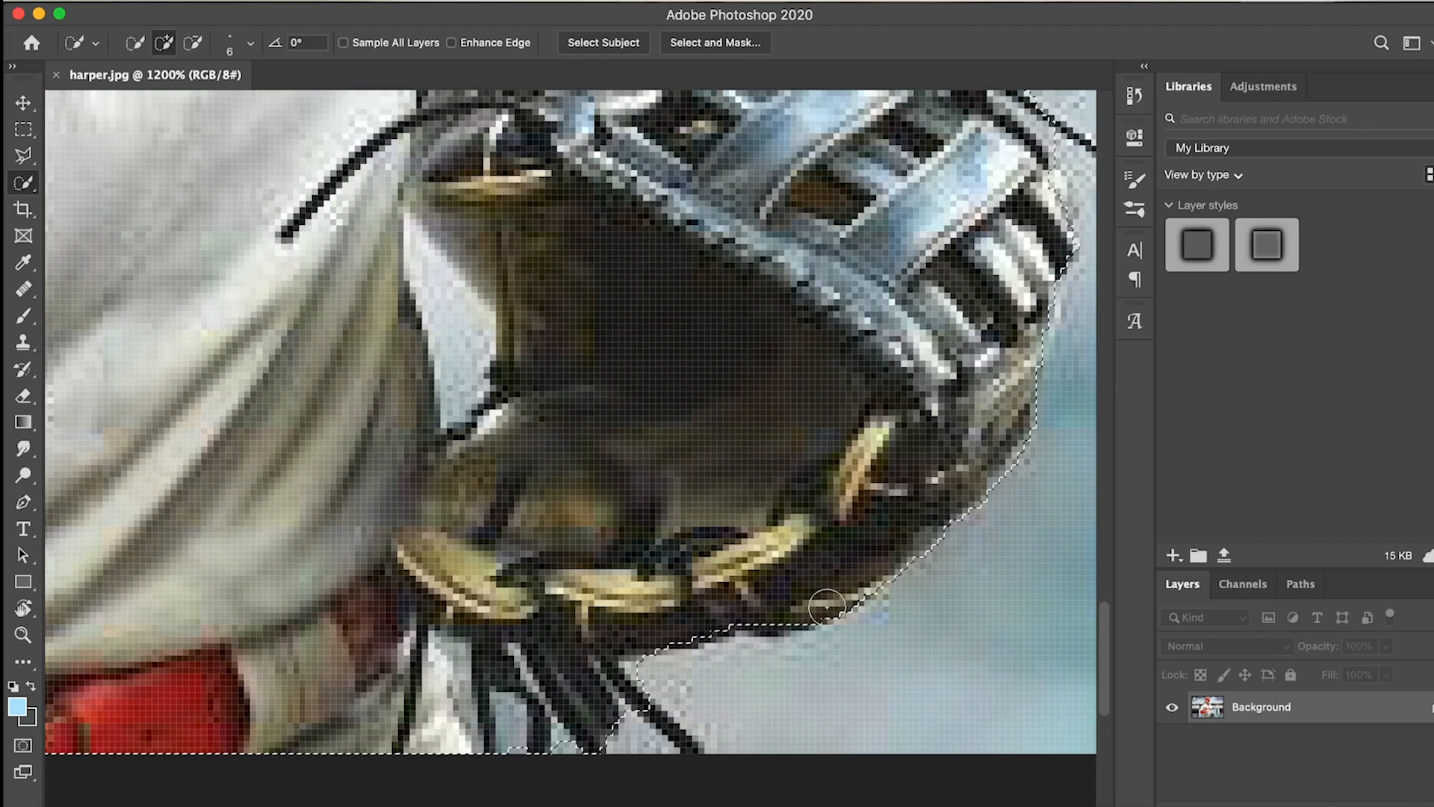
pyautogui.scroll(12, 827, 607)
pyautogui.hscroll(-3, 827, 607)
pyautogui.scroll(-10, 575, 560)
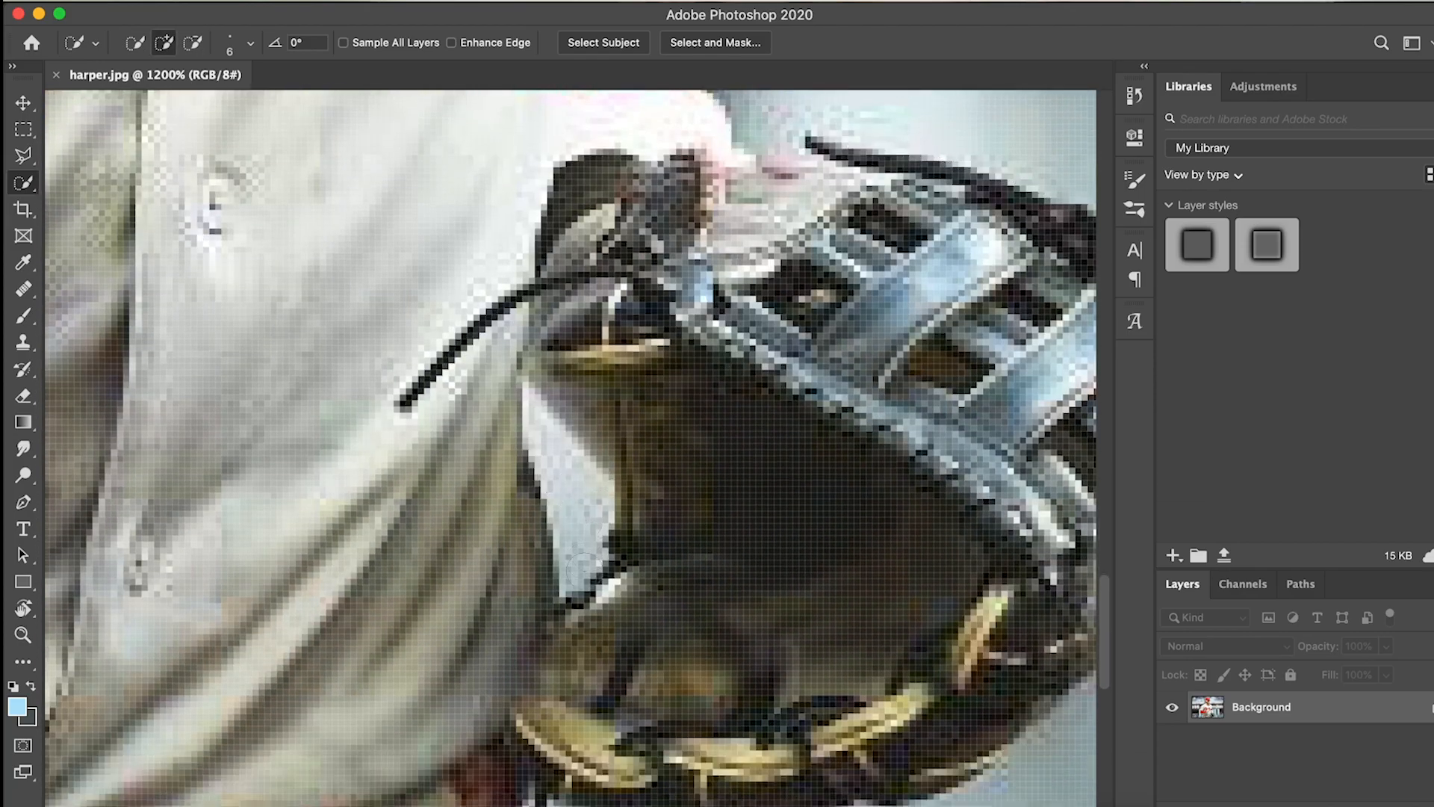
pyautogui.scroll(-6, 583, 569)
pyautogui.scroll(10, 619, 469)
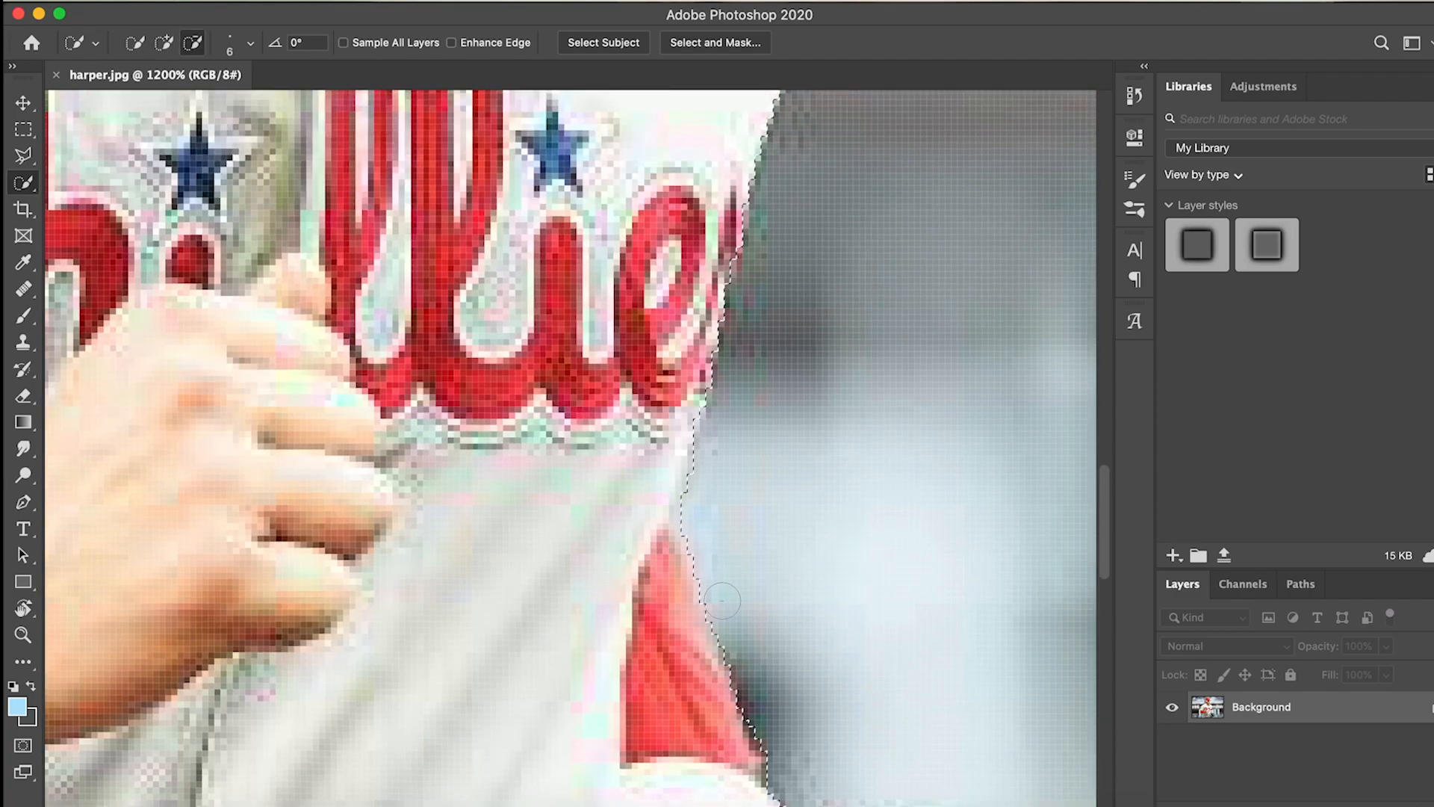
# - Refine the selection edge in the small gap between the player's beard and the jersey collar
pyautogui.scroll(10, 724, 635)
pyautogui.scroll(10, 727, 670)
pyautogui.scroll(5, 506, 618)
pyautogui.hscroll(-5, 506, 618)
pyautogui.click(239, 485)
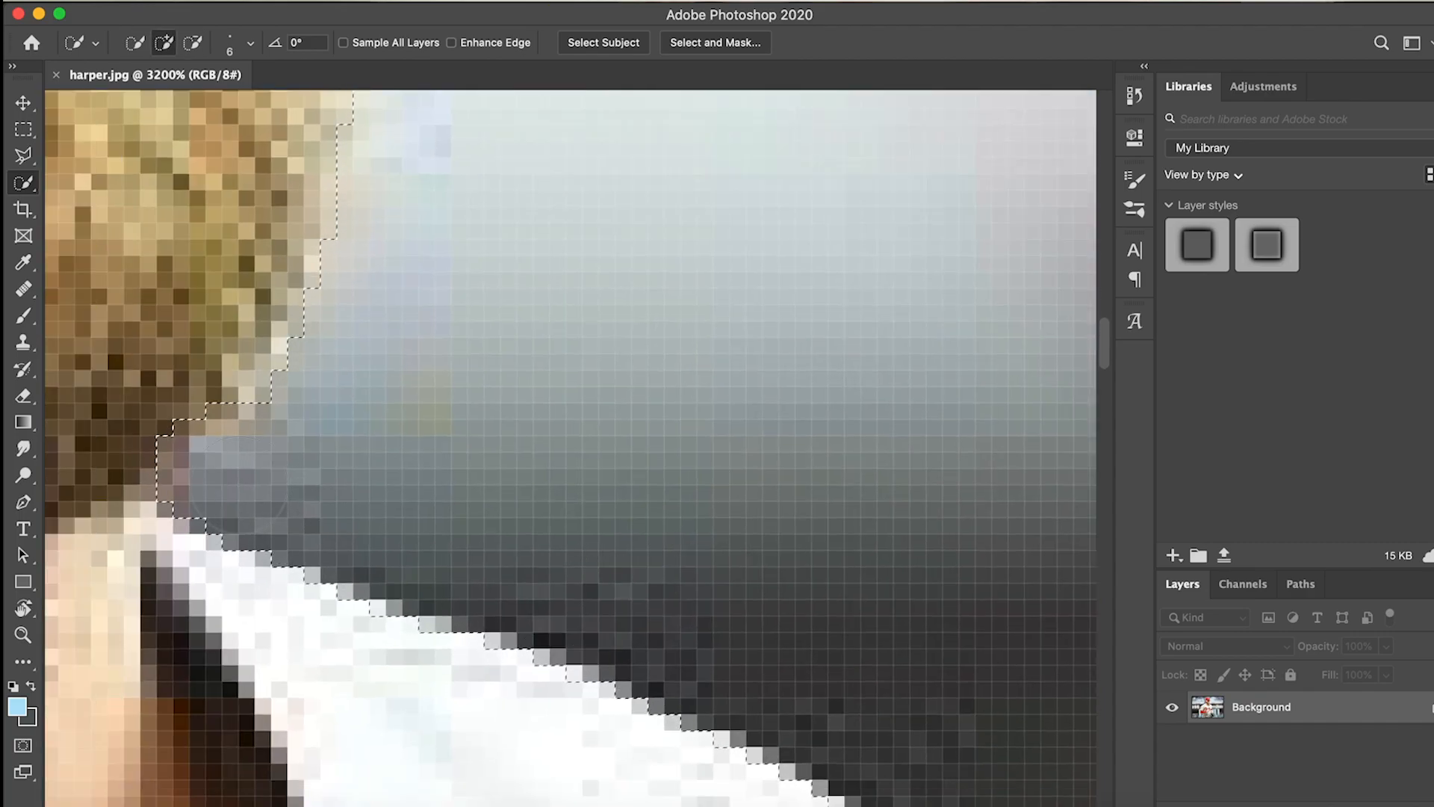
# - Subtract the background in front of the cap, just above the brim, from the selection
pyautogui.press('super+minus')
pyautogui.scroll(10, 238, 485)
pyautogui.scroll(5, 551, 279)
pyautogui.keyDown('alt'); pyautogui.click(554, 402); pyautogui.keyUp('alt')
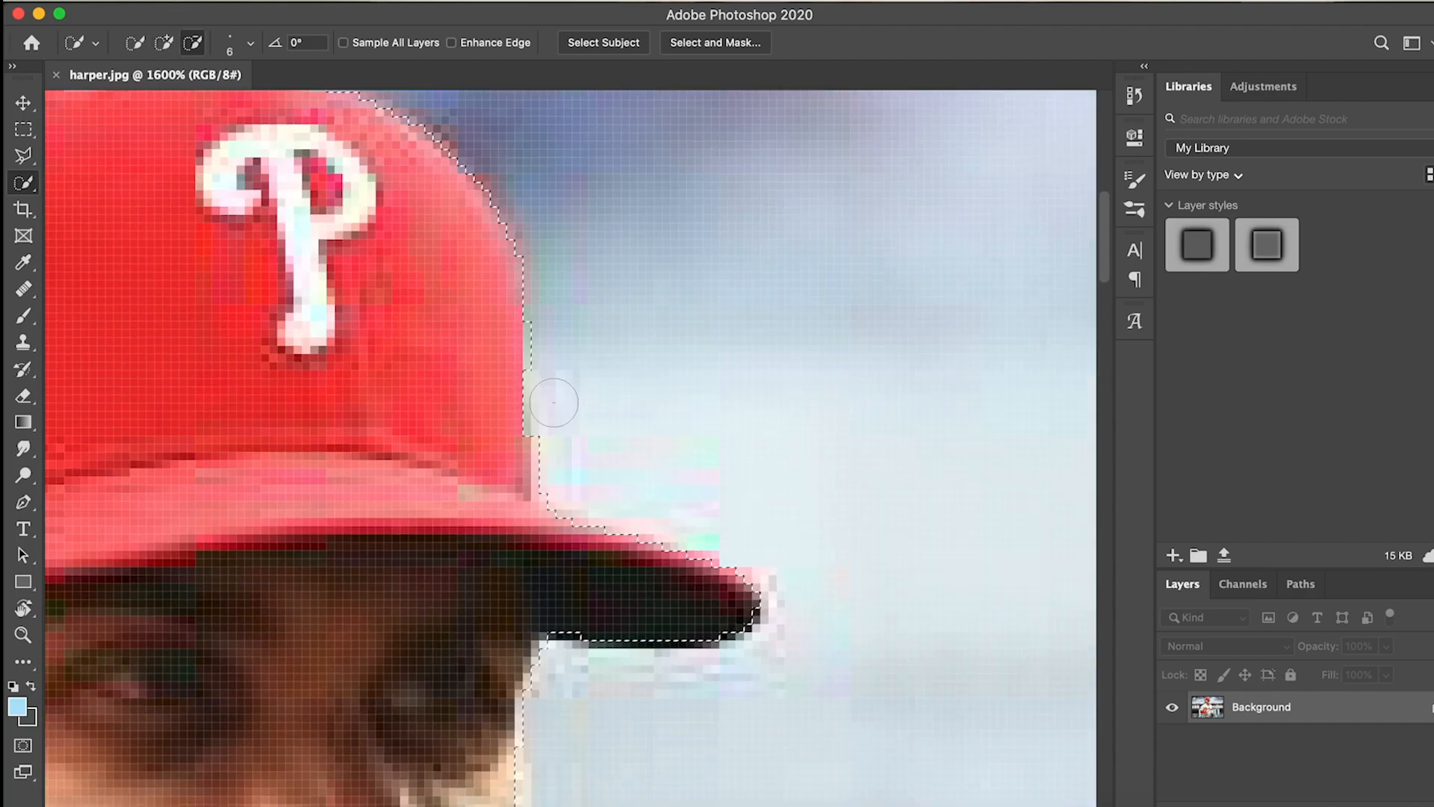
# - Copy the selected player to a new layer and hide the Background layer
pyautogui.press('super+minus')
pyautogui.press('super+minus')
pyautogui.press('super+minus')
pyautogui.press('super+minus')
pyautogui.press('super+minus')
pyautogui.press('super+minus')
pyautogui.press('super+minus')
pyautogui.press('super+minus')
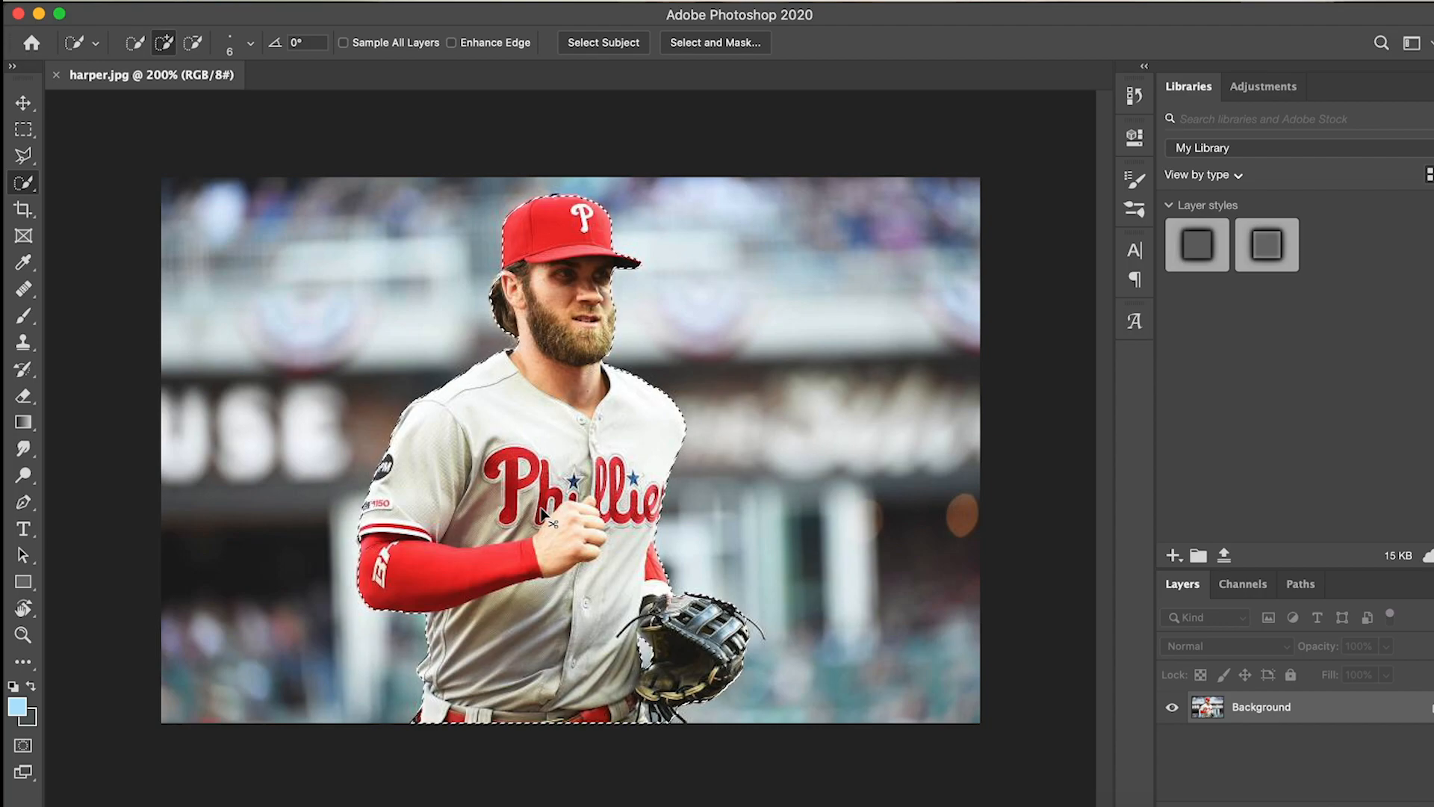
pyautogui.hotkey('ctrl', 'j')
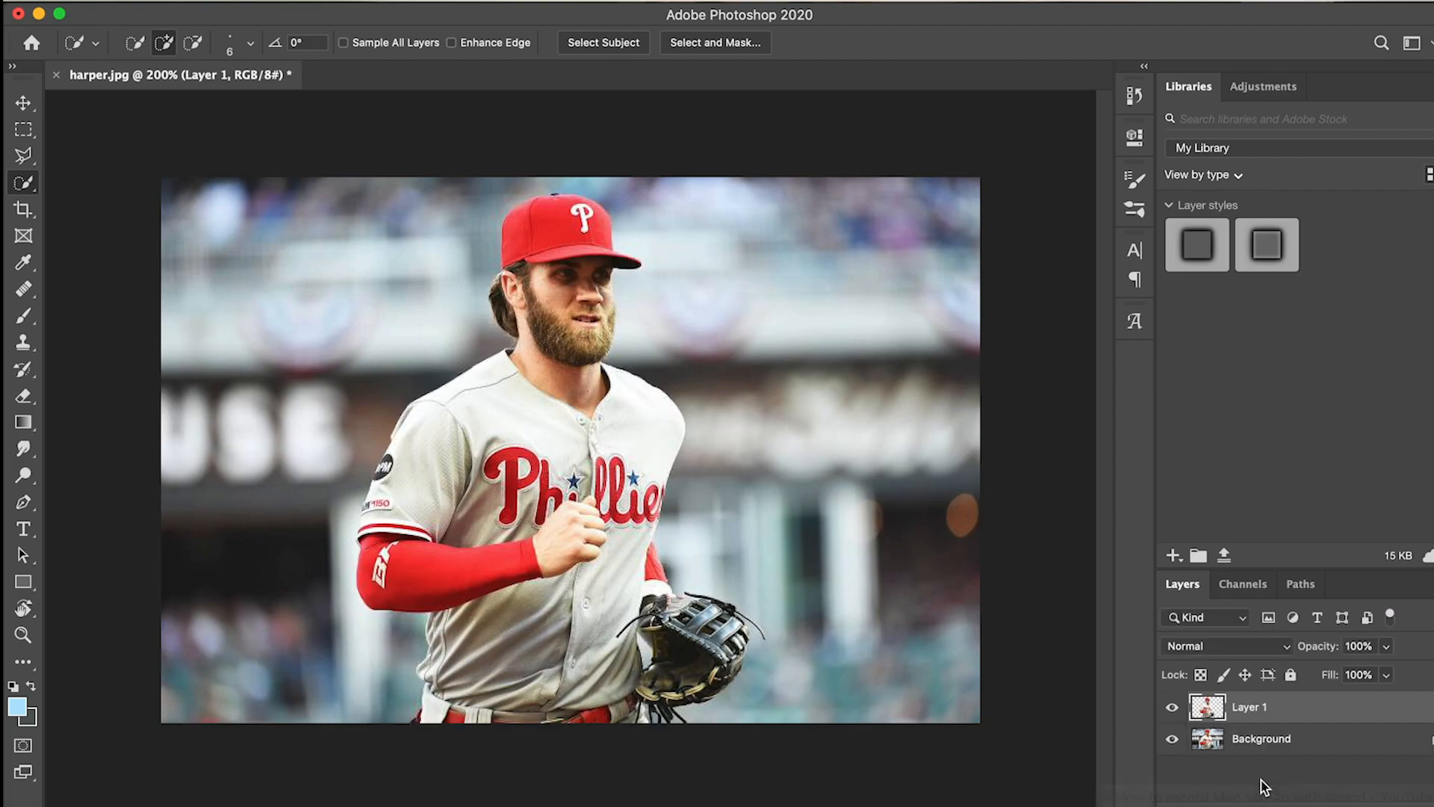
pyautogui.click(1171, 739)
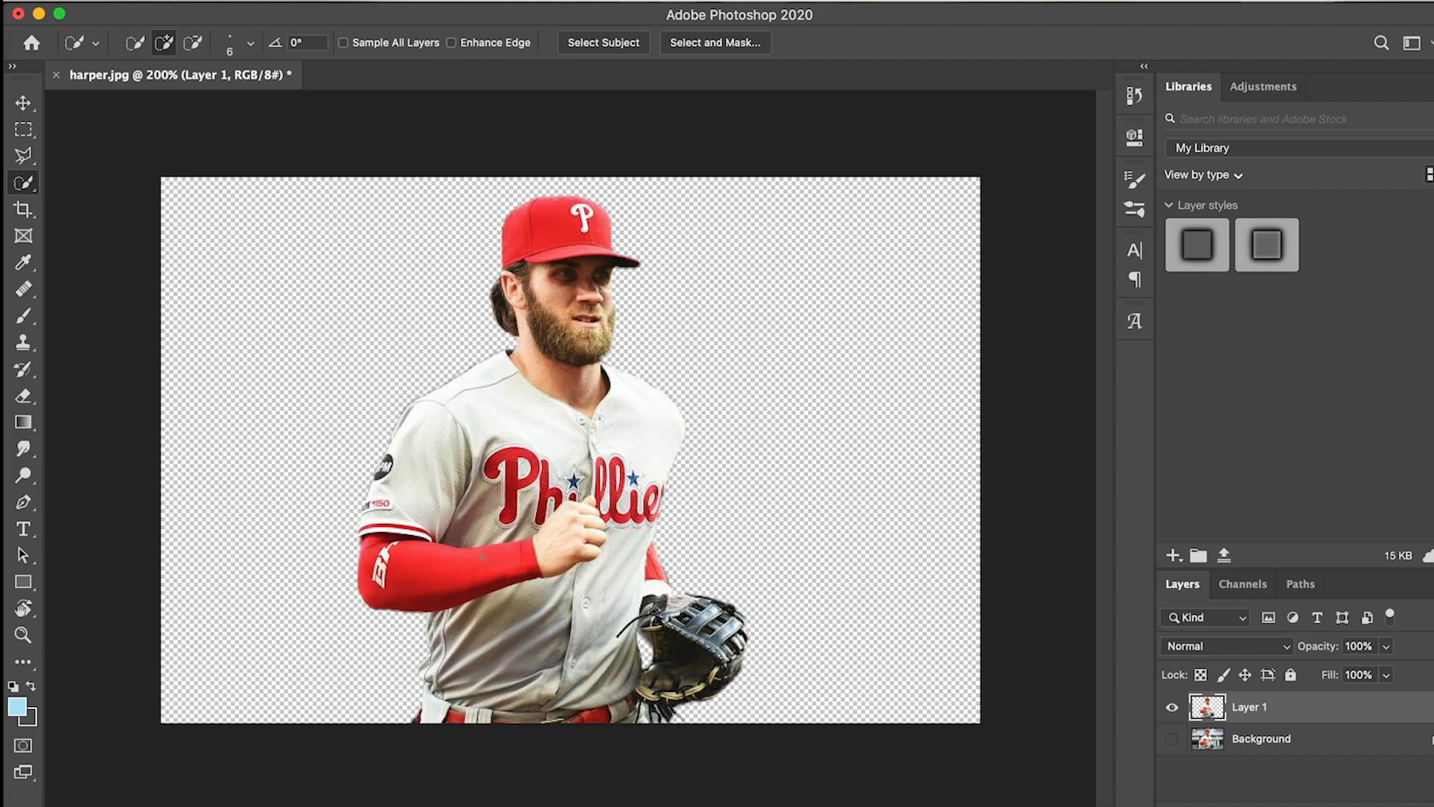
# - Hide Layer 1 and make the Background layer visible again
pyautogui.click(1172, 707)
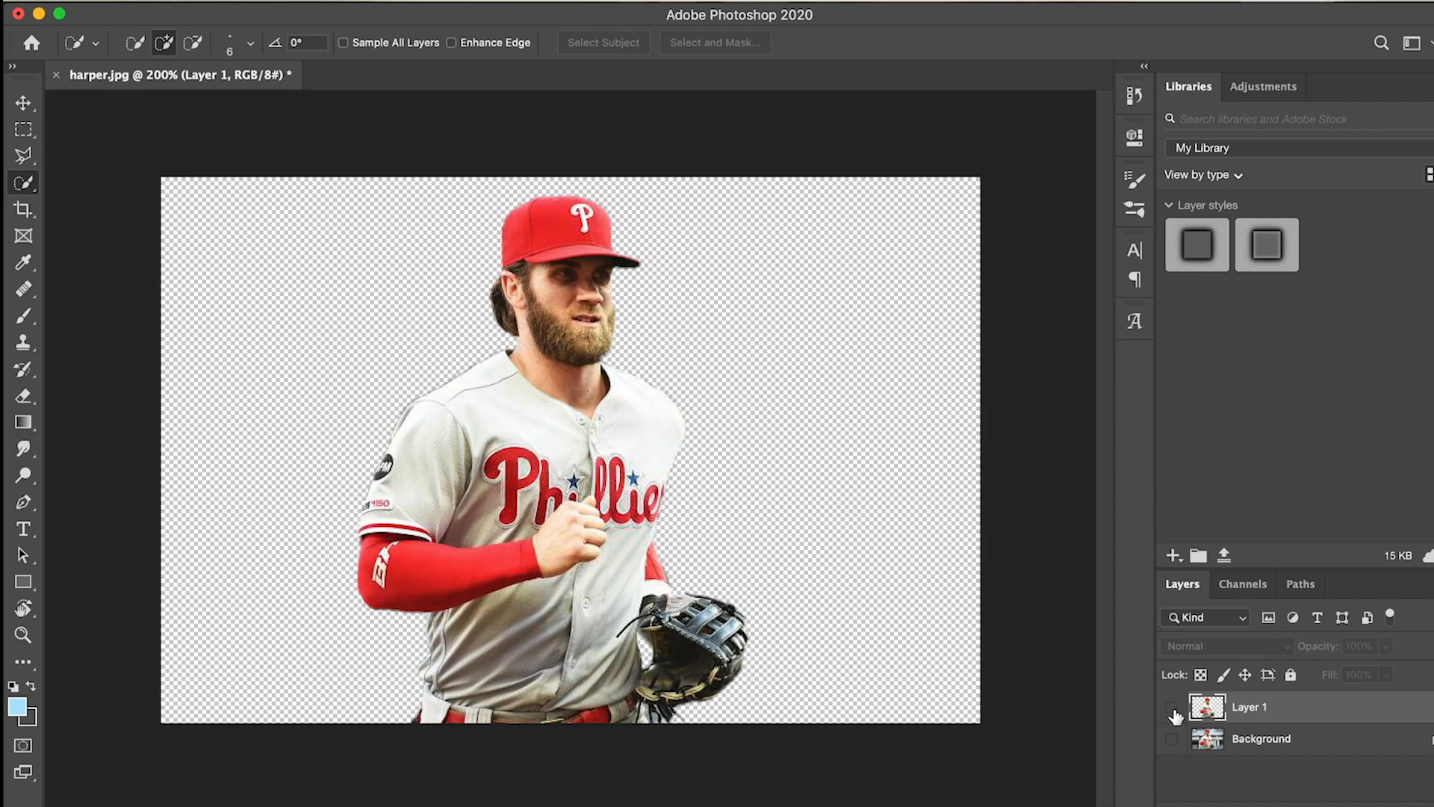
pyautogui.click(1172, 739)
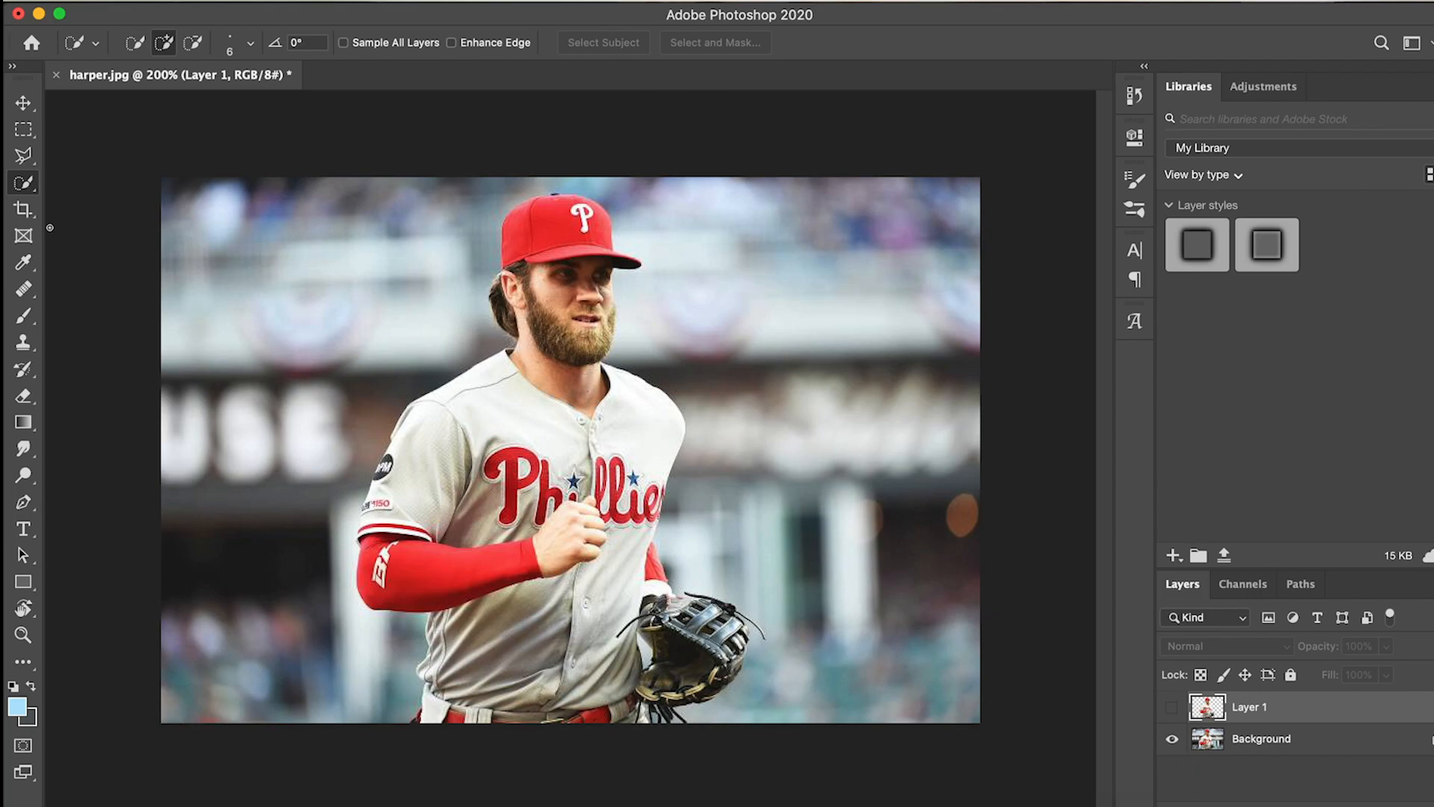
# - Try tracing the jersey's shoulder line up to the collar with the Polygonal Lasso Tool
pyautogui.click(32, 146)
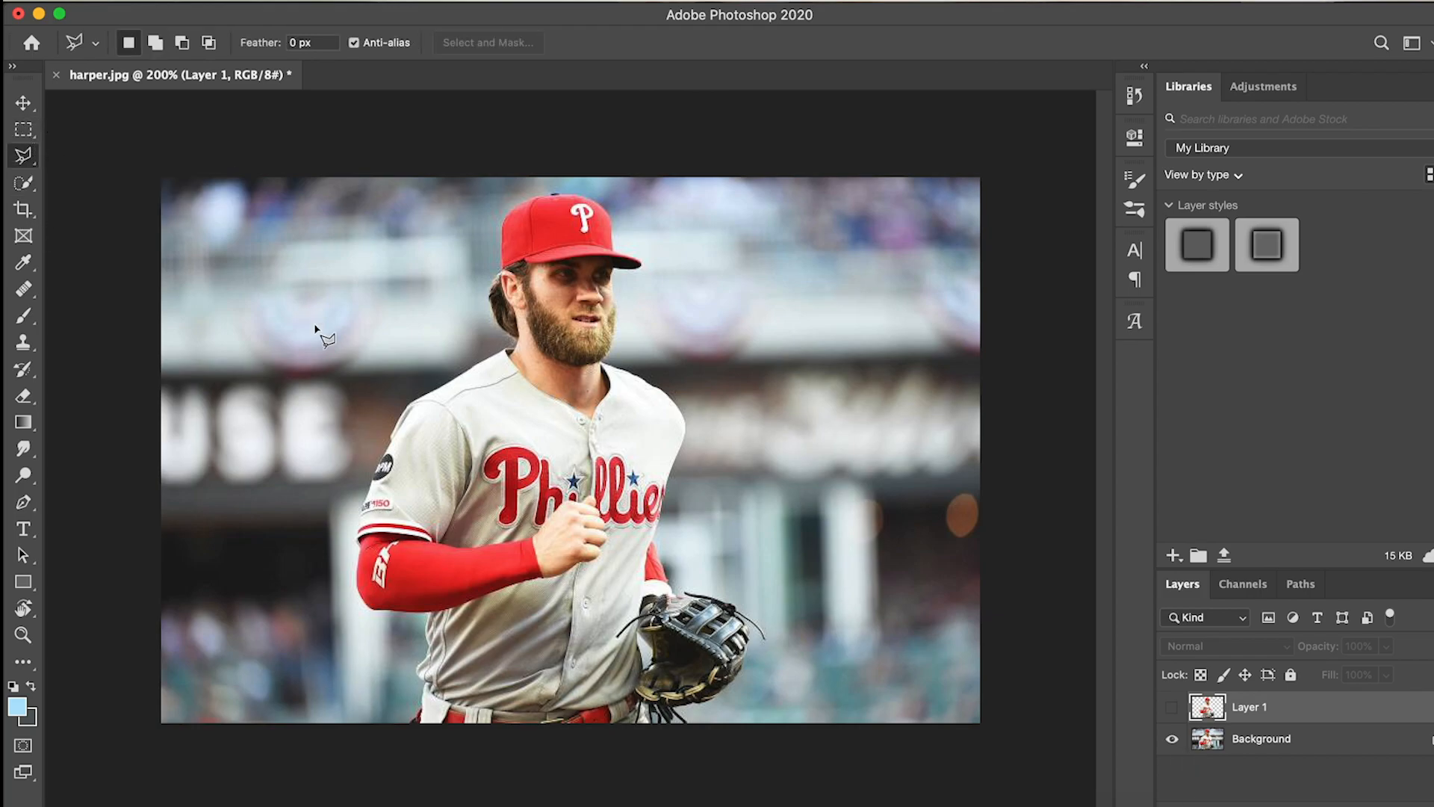
pyautogui.click(23, 153)
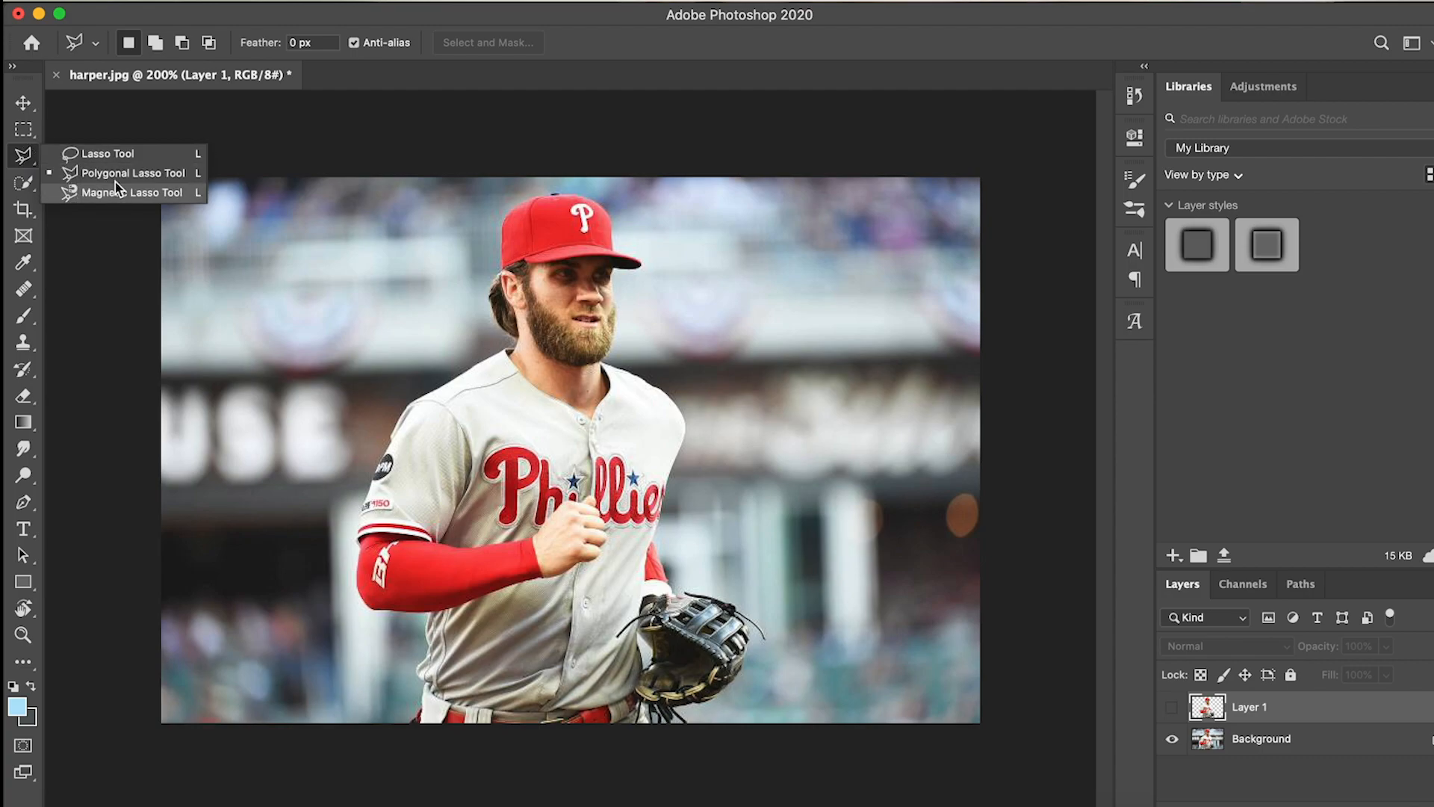
pyautogui.click(23, 157)
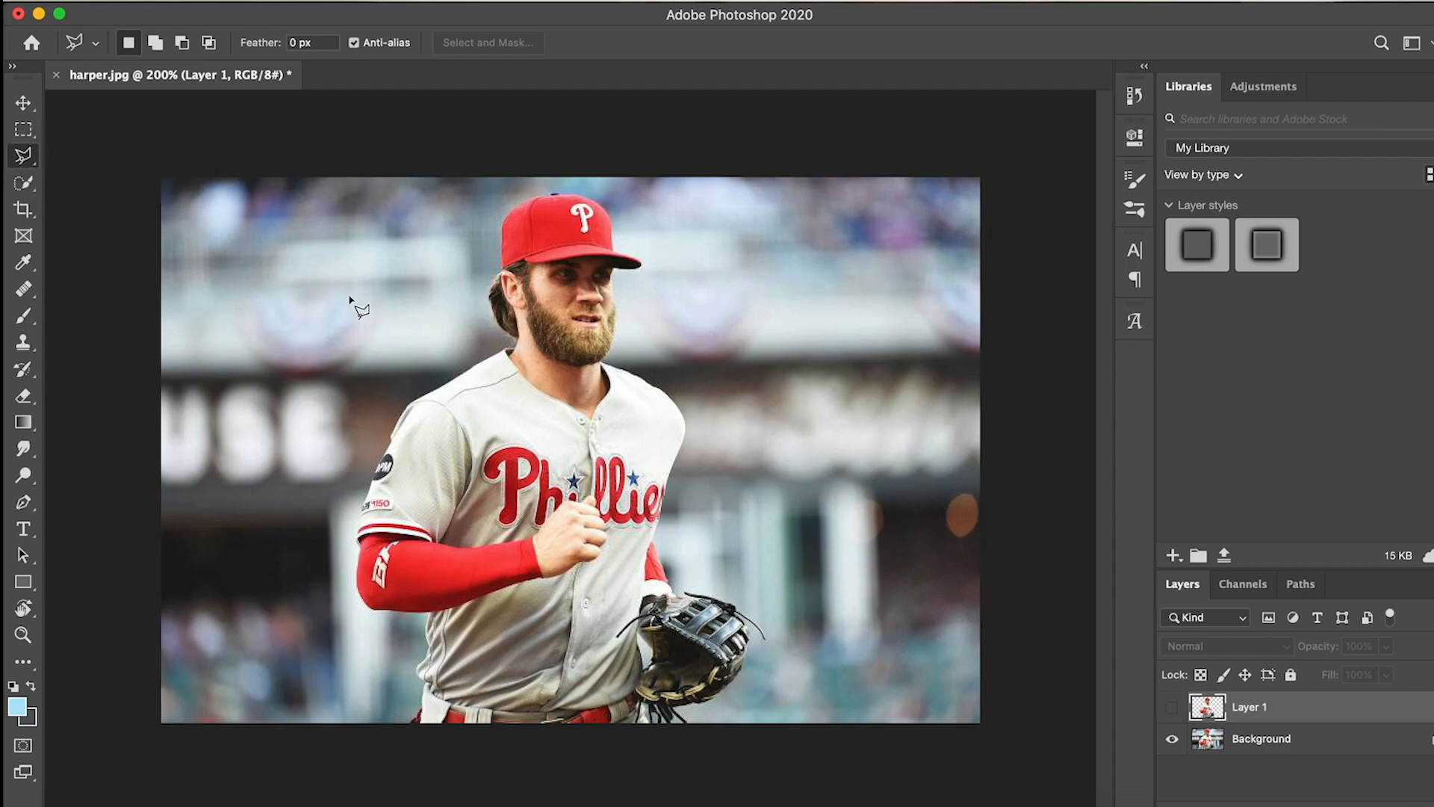
pyautogui.press('super+plus')
pyautogui.press('super+plus')
pyautogui.press('super+plus')
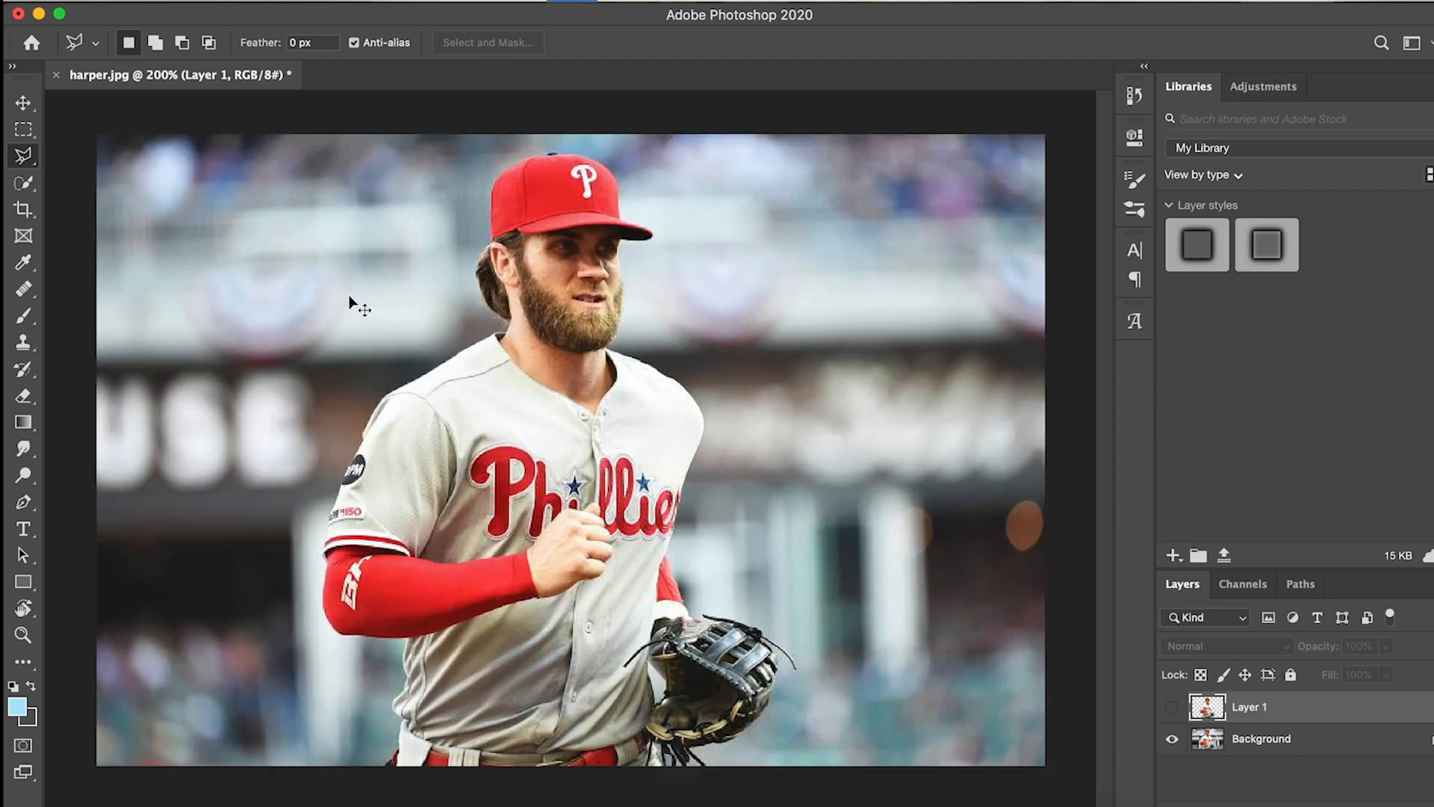
pyautogui.scroll(2, 349, 296)
pyautogui.hscroll(-2, 348, 296)
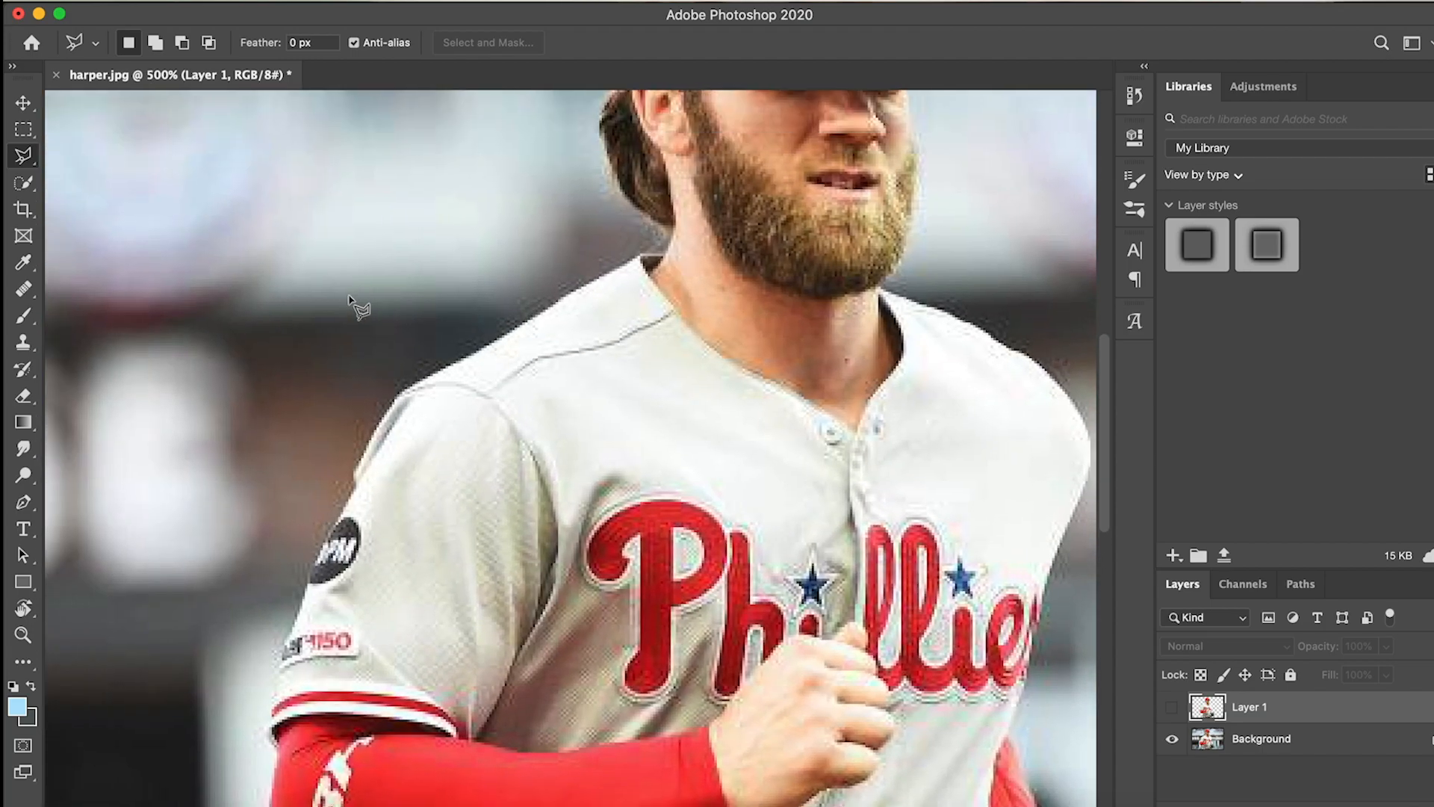
pyautogui.click(400, 392)
pyautogui.click(641, 255)
pyautogui.press('Escape')
# - Delete Layer 1 with the cut-out player
pyautogui.press('Delete')
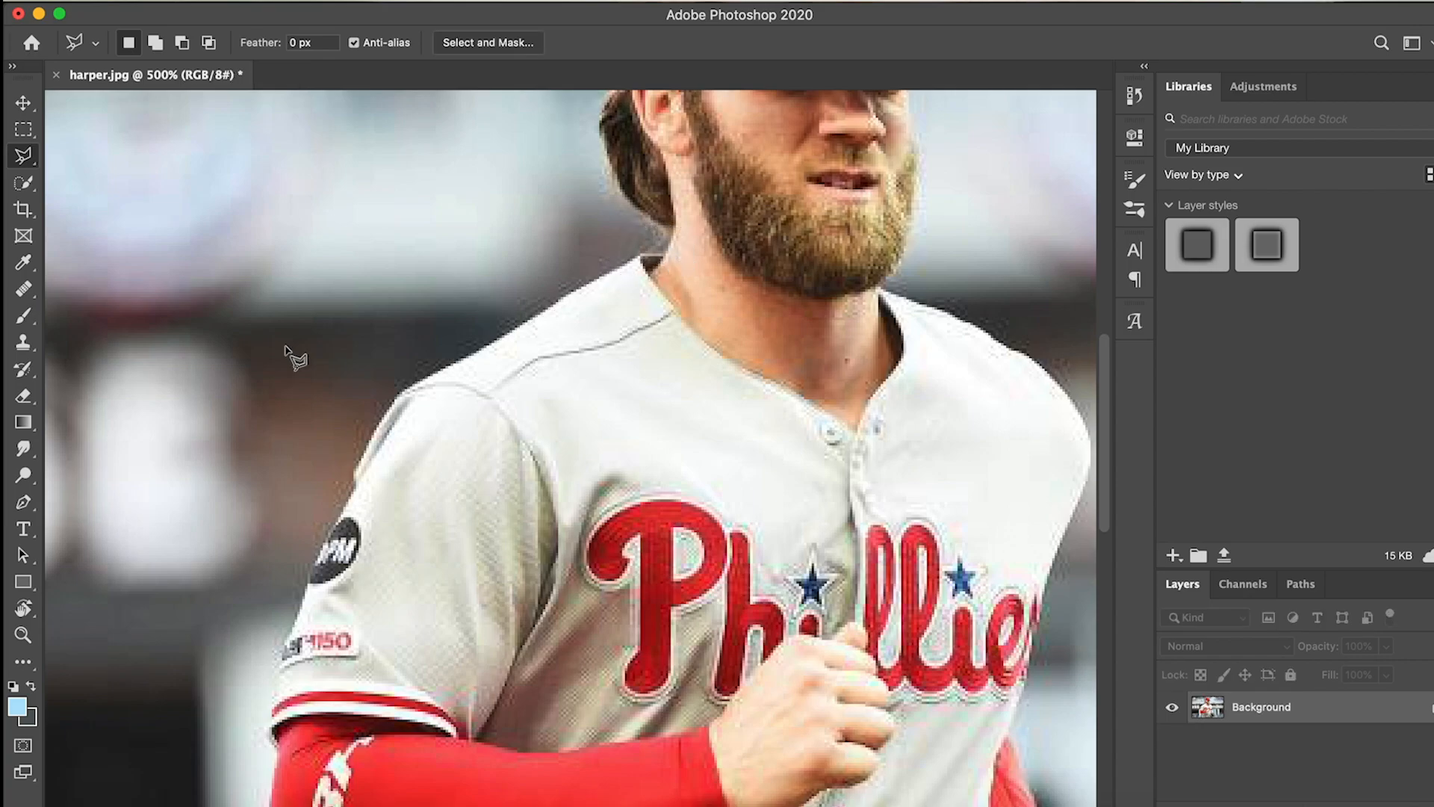
# - Try tracing the player's shoulder up to the hair with the Magnetic Lasso Tool
pyautogui.rightClick(36, 155)
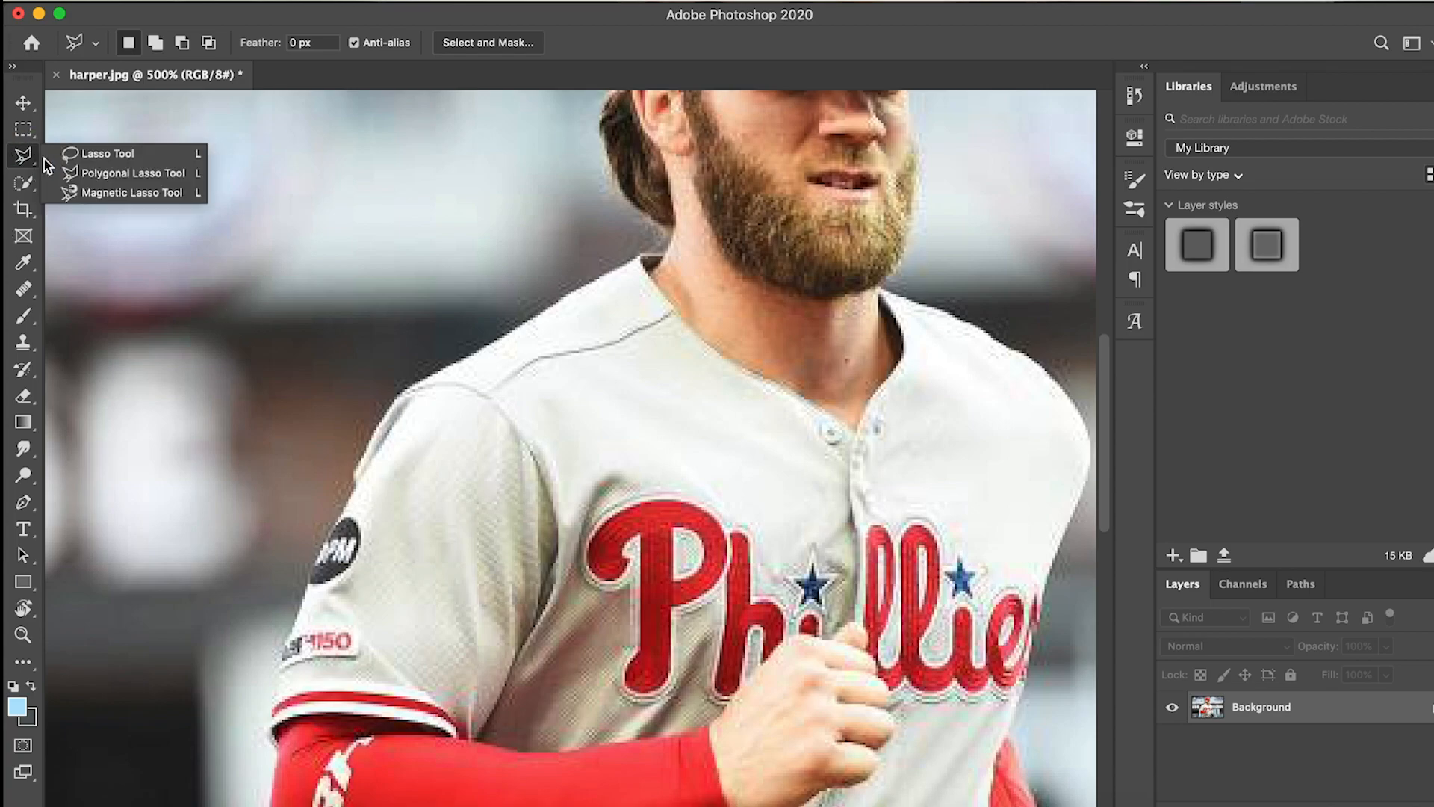
pyautogui.click(82, 191)
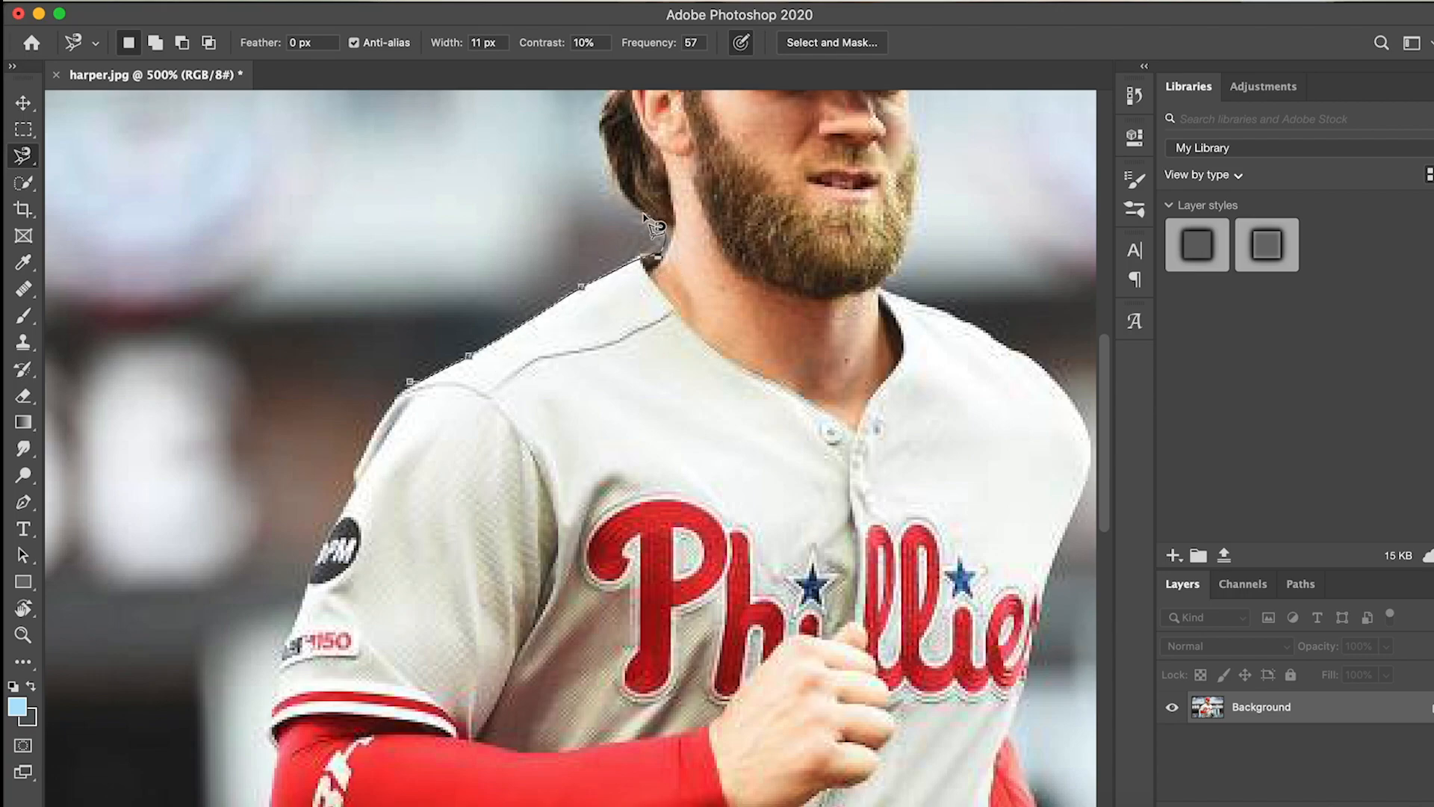
pyautogui.press('Escape')
pyautogui.press('super+minus')
pyautogui.press('super+minus')
pyautogui.press('super+minus')
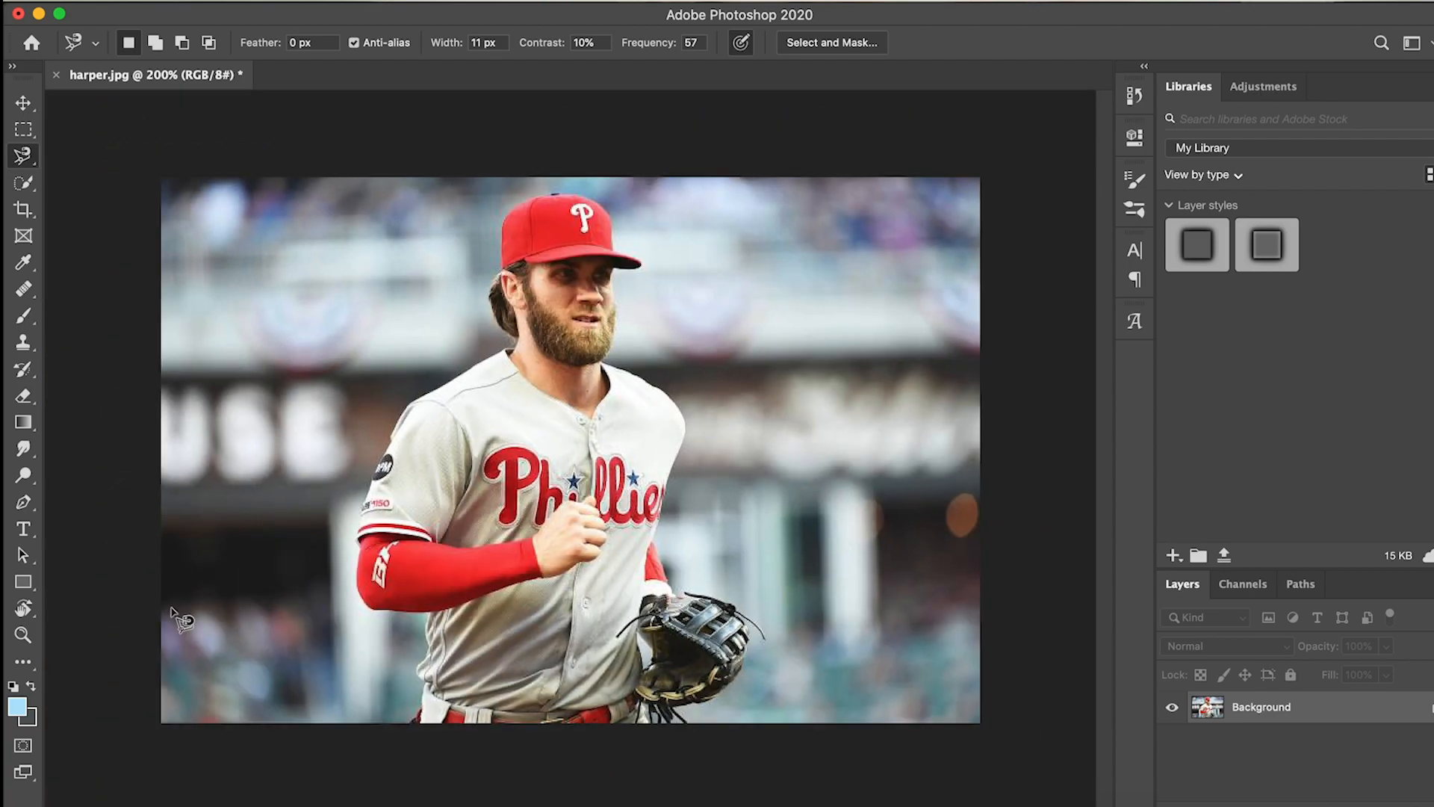
# - Switch to the browser and open remove.bg in a new tab
pyautogui.click(160, 802)
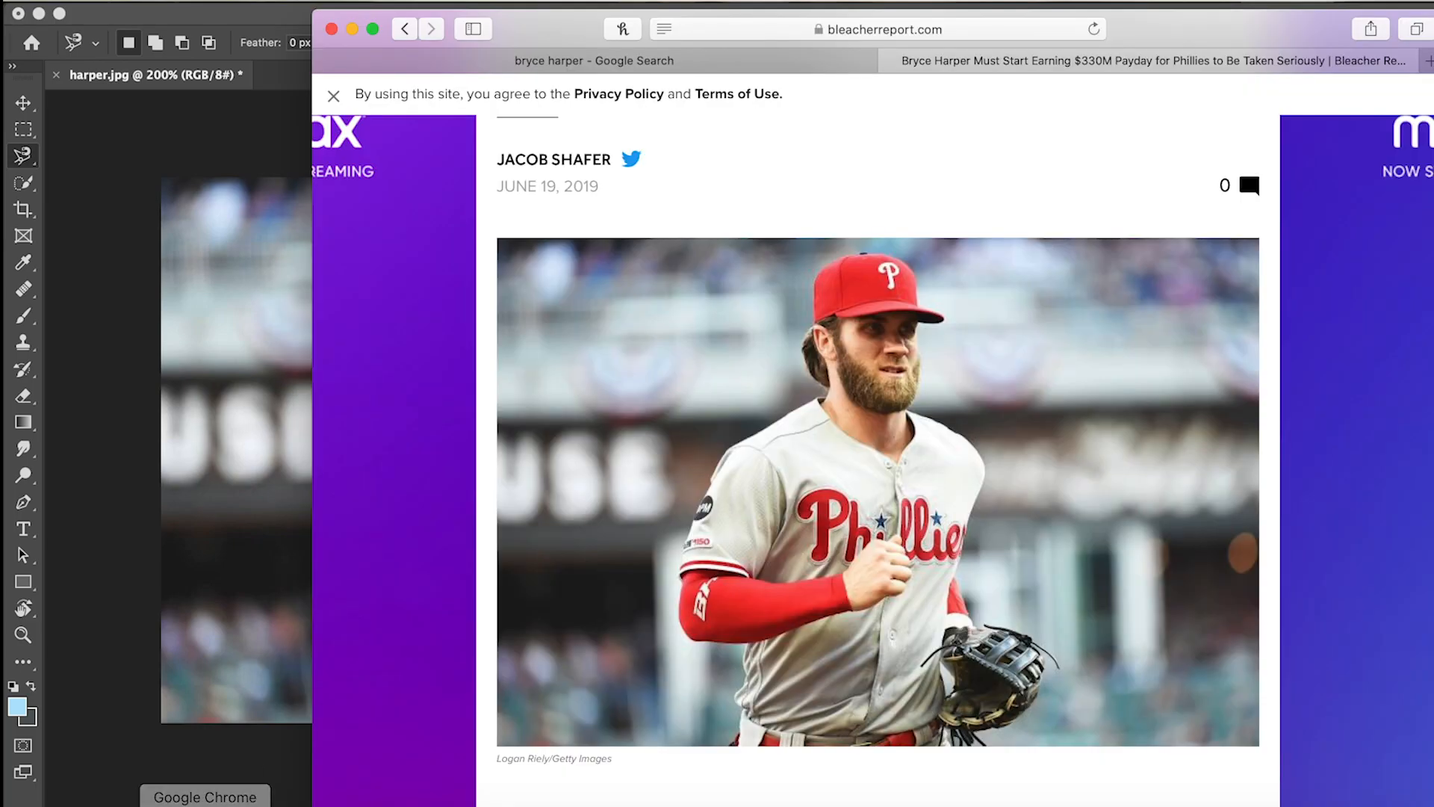
pyautogui.click(1428, 60)
pyautogui.write('remove')
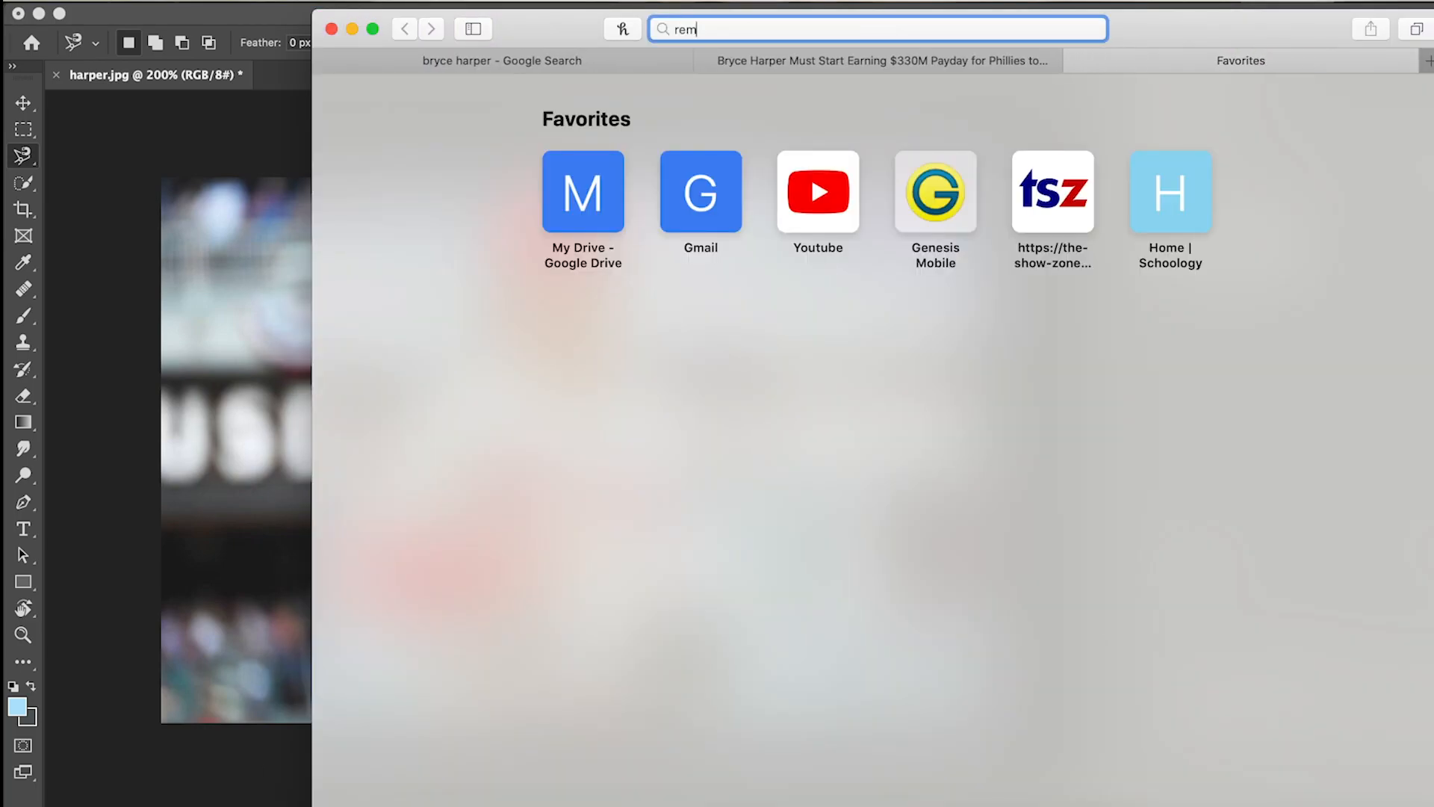
pyautogui.write('.bg')
pyautogui.press('Return')
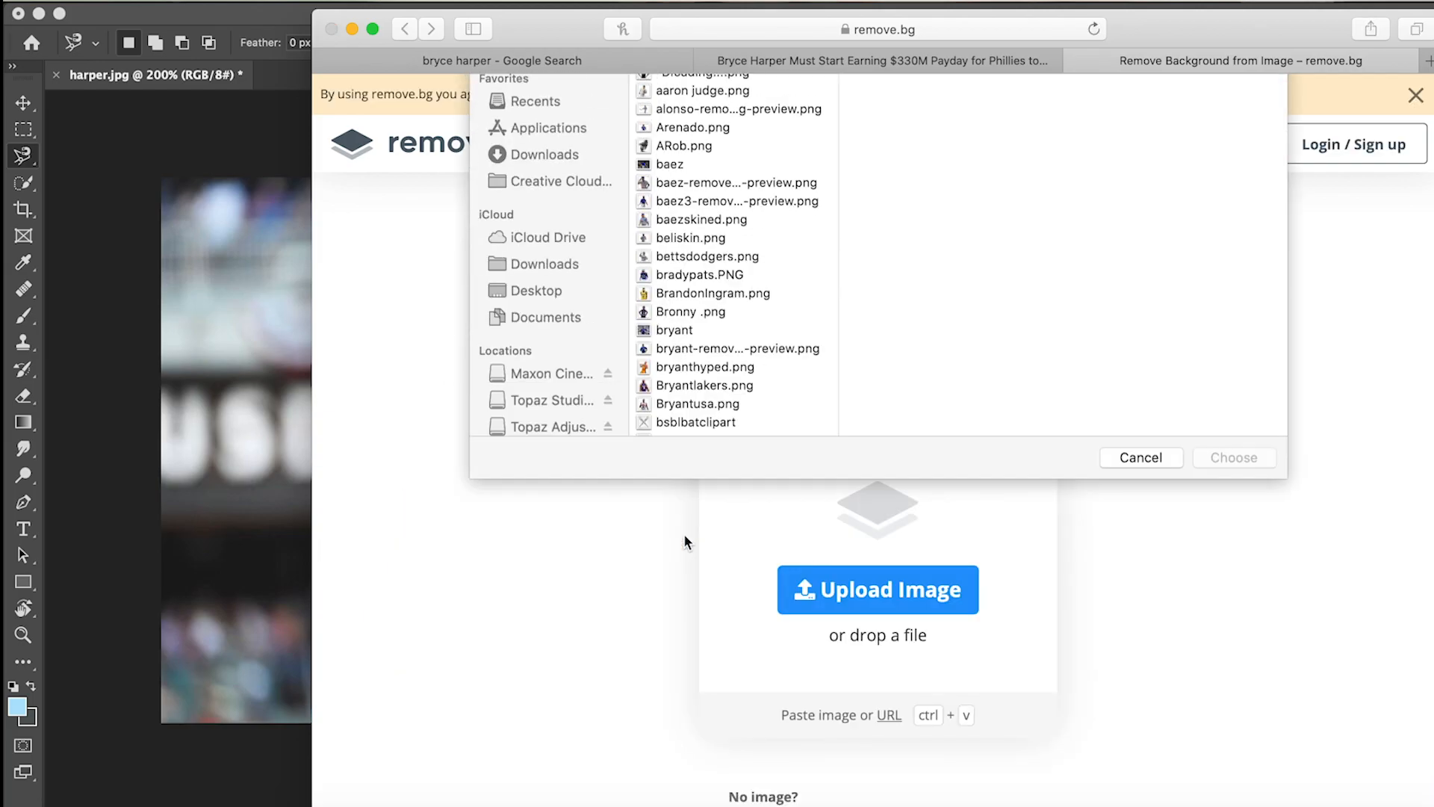
# - Upload the original harper image from the PNGS folder to remove.bg
pyautogui.scroll(-15, 747, 403)
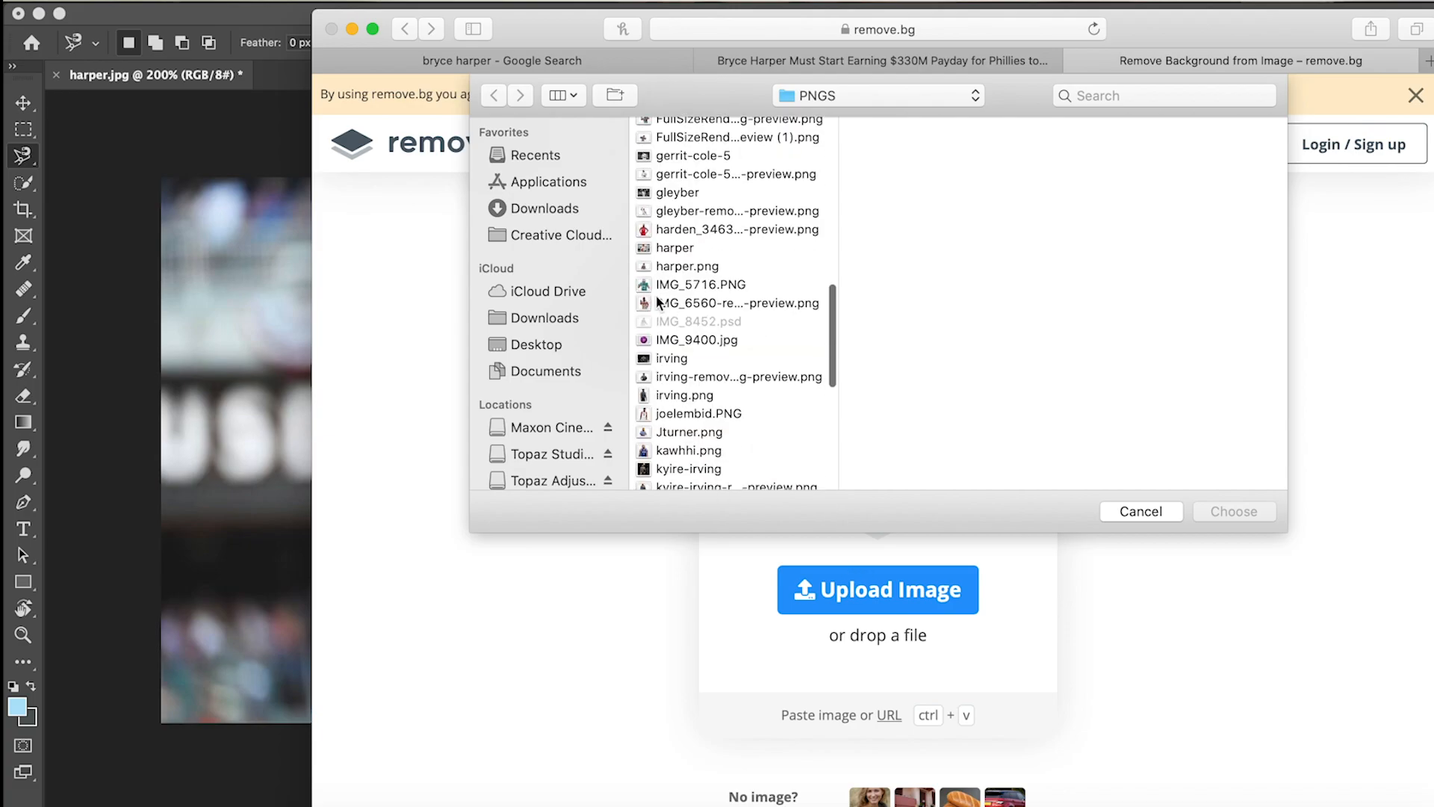
pyautogui.scroll(-5, 656, 294)
pyautogui.scroll(-10, 644, 473)
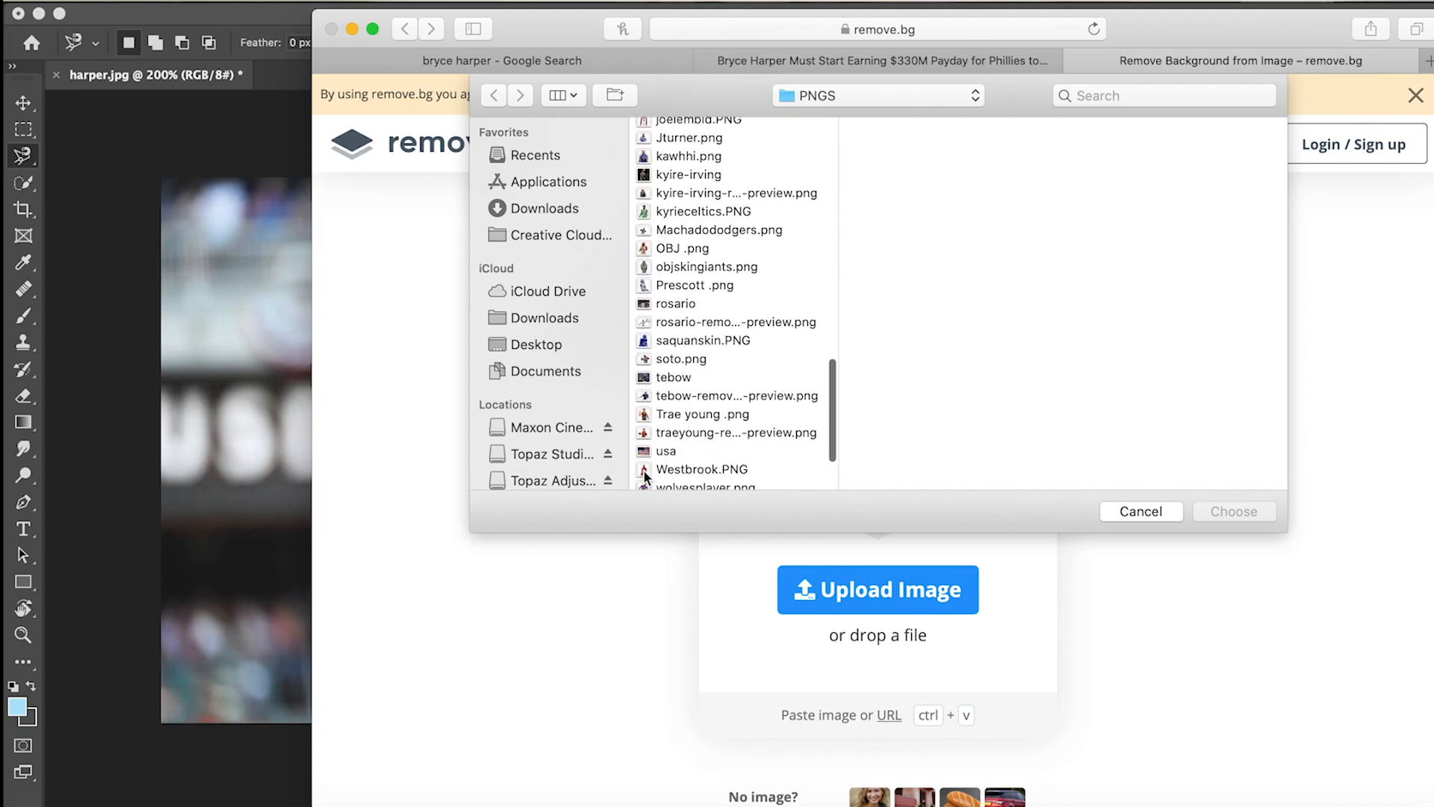
pyautogui.scroll(10, 644, 474)
pyautogui.scroll(5, 644, 473)
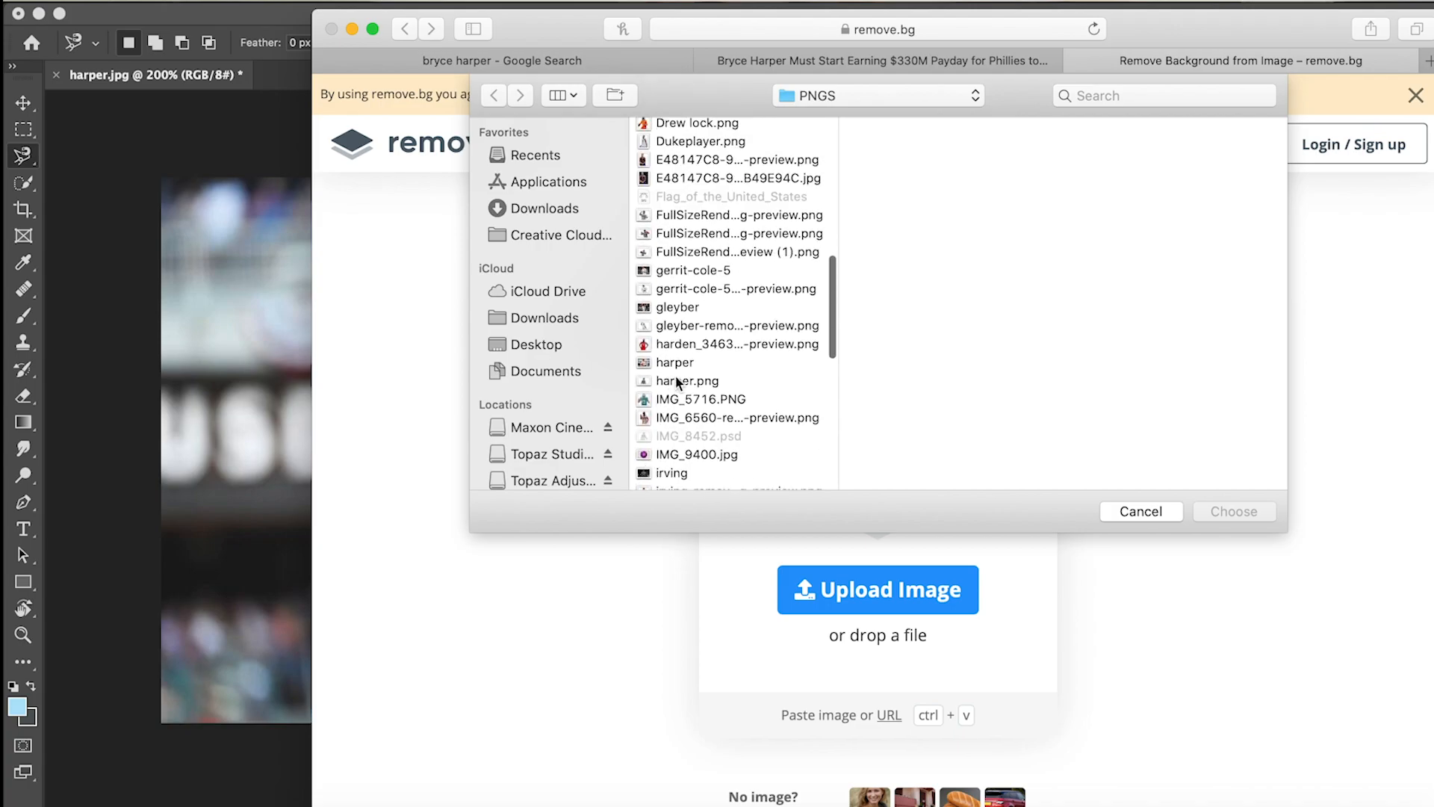
pyautogui.click(680, 363)
pyautogui.click(1240, 512)
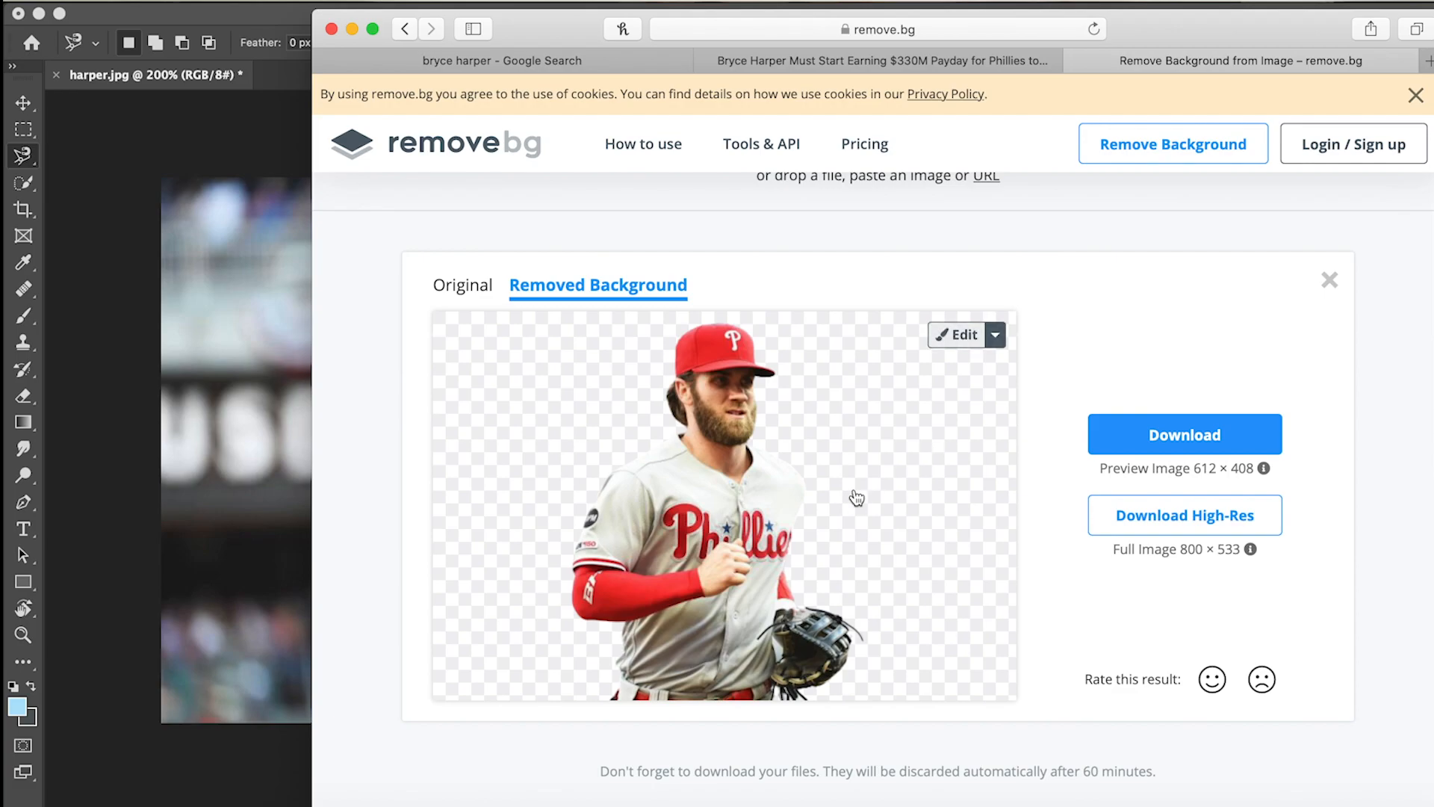
# - Download the background-removed preview image of the player and return to Photoshop
pyautogui.click(899, 496)
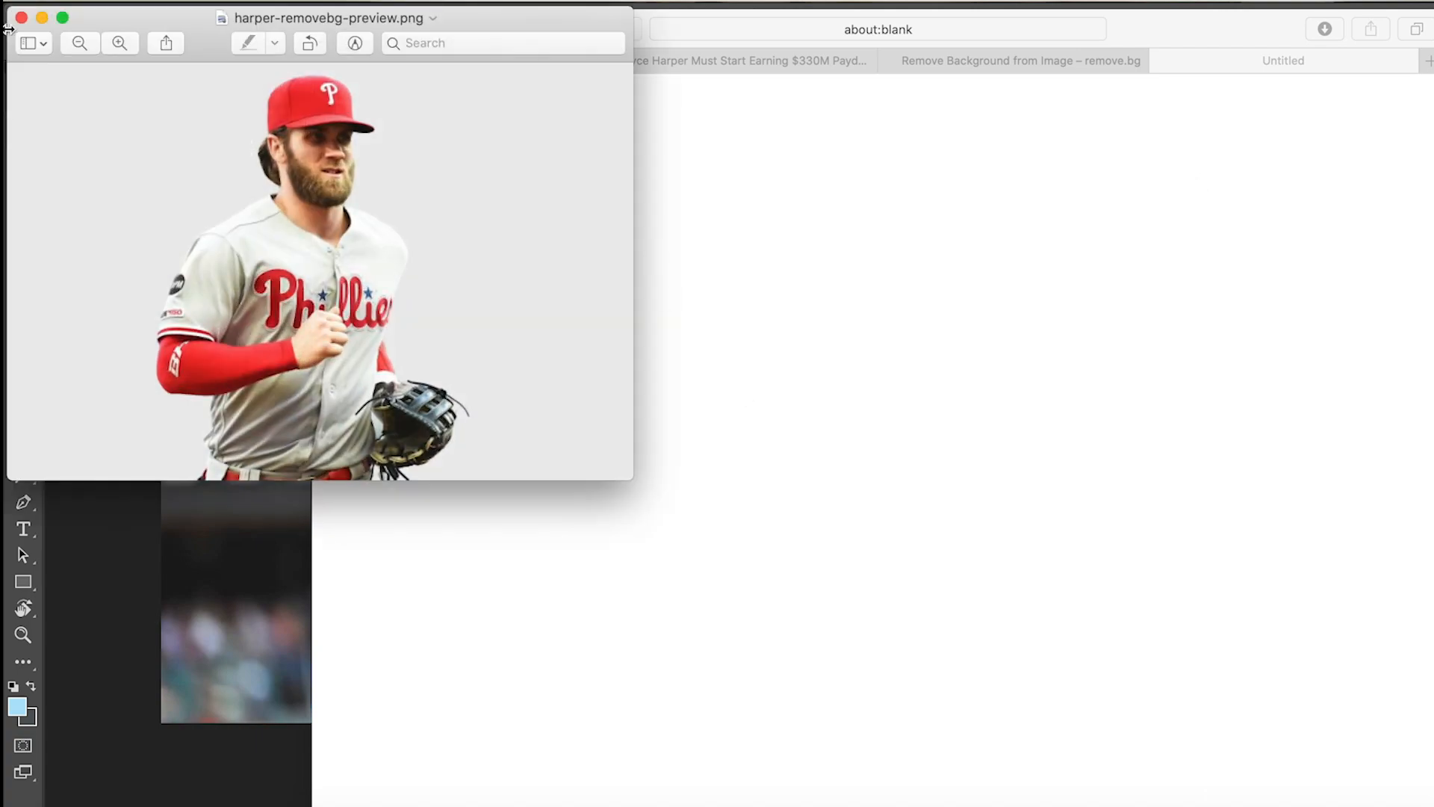
pyautogui.click(21, 17)
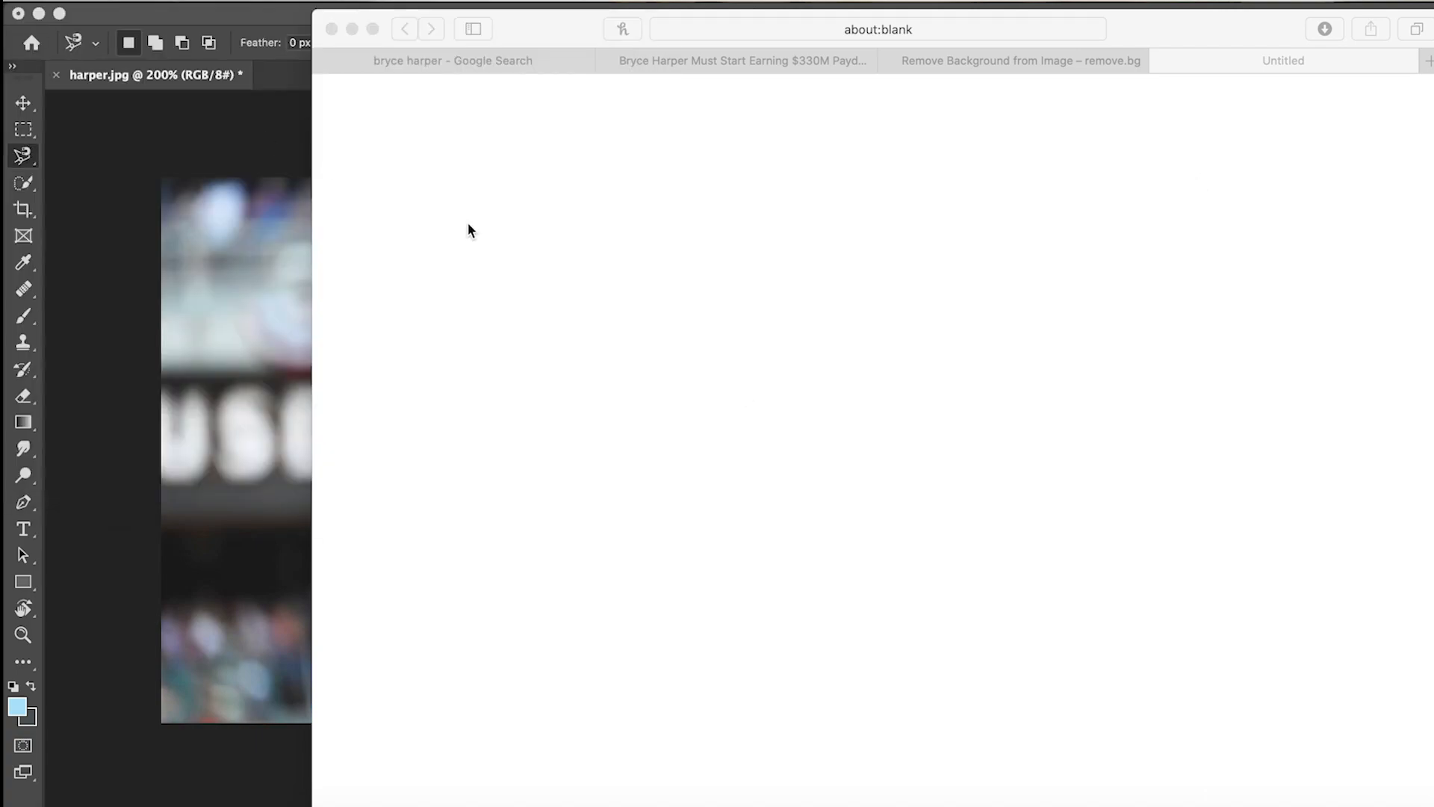
pyautogui.click(186, 557)
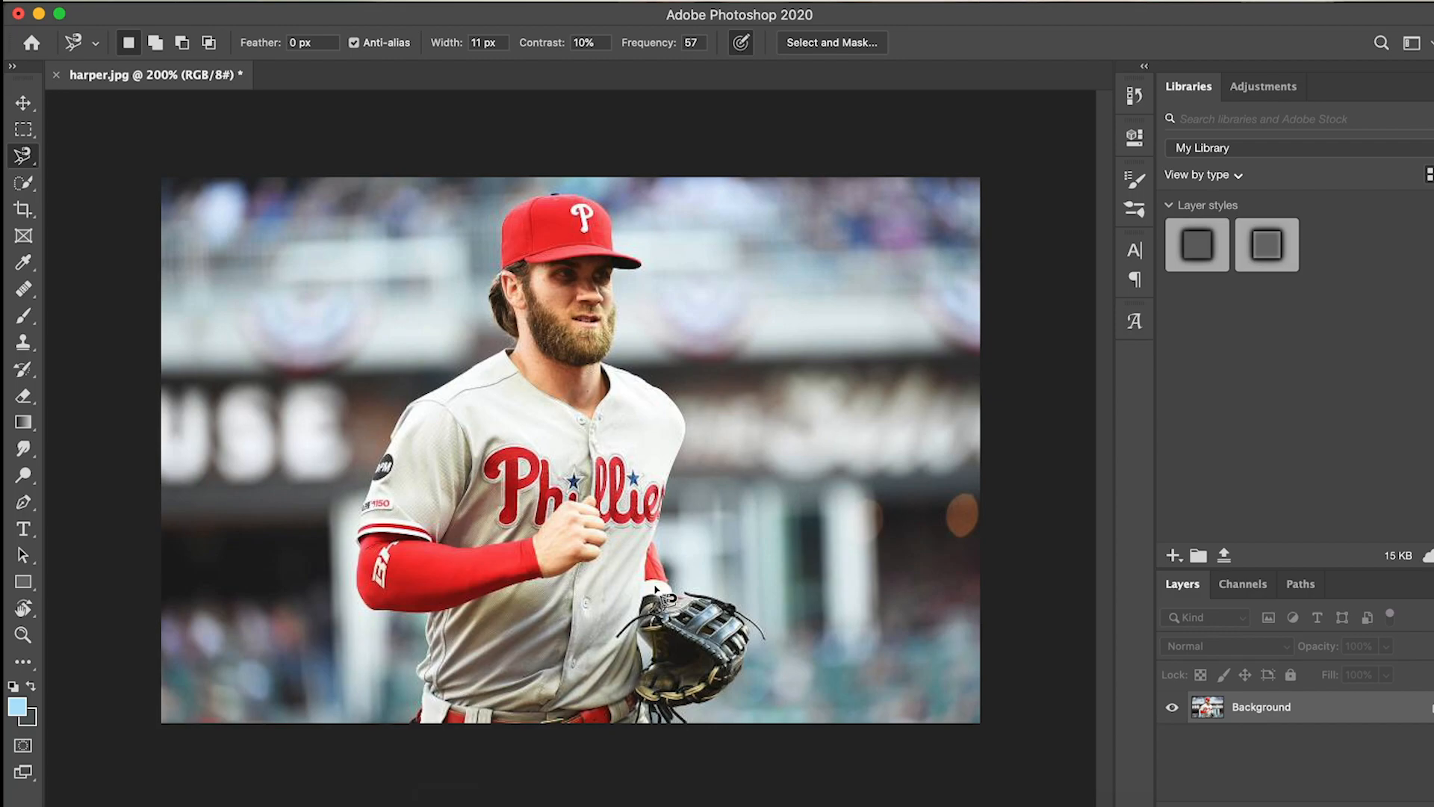